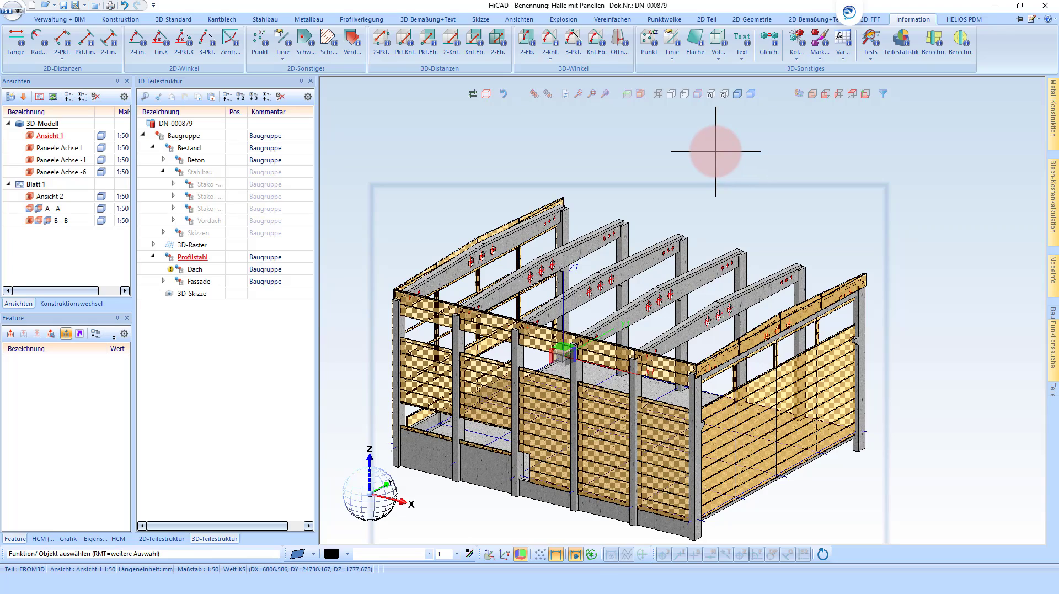
- Hide the Fassade panel assembly, leaving only the concrete frames, columns and floor slab
{"action": "scroll", "coordinate": [381, 309], "scroll_direction": "up", "scroll_amount": 3}
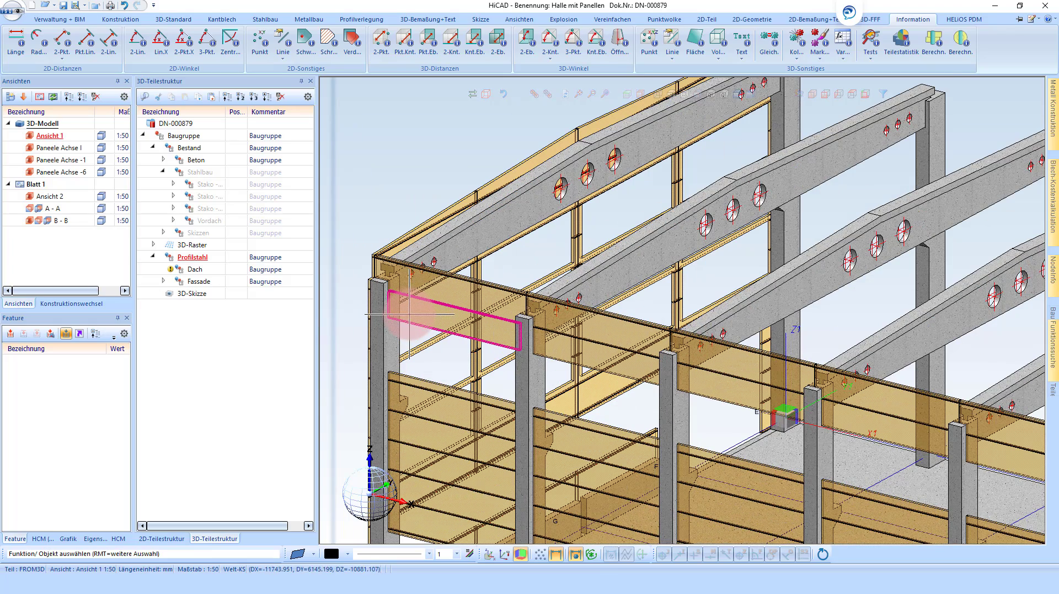
{"action": "left_click", "coordinate": [409, 316]}
{"action": "left_click", "coordinate": [409, 316]}
{"action": "left_click", "coordinate": [409, 316]}
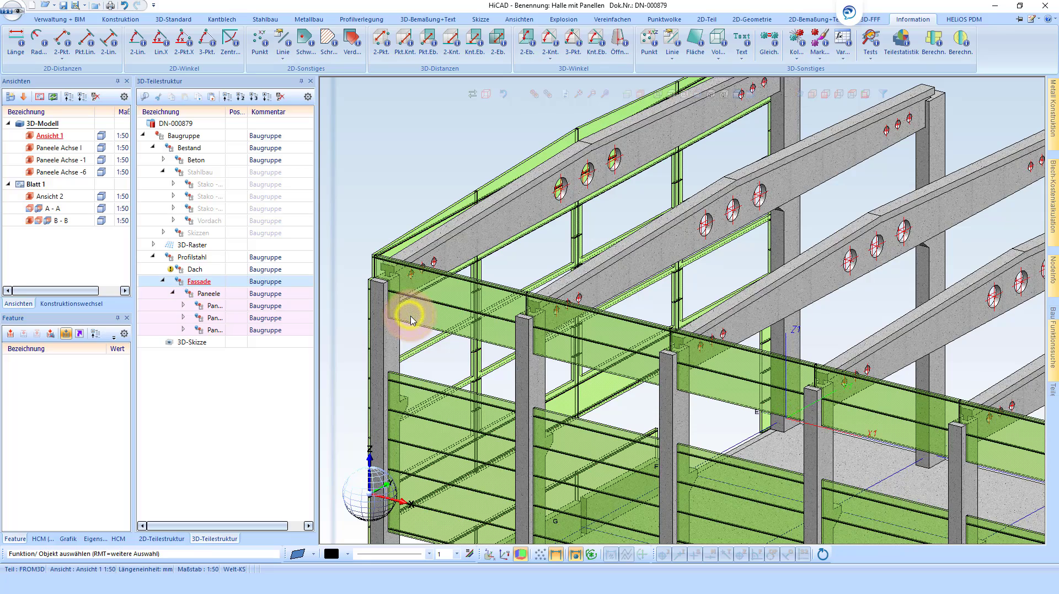
{"action": "right_click", "coordinate": [444, 280]}
{"action": "left_click", "coordinate": [452, 163]}
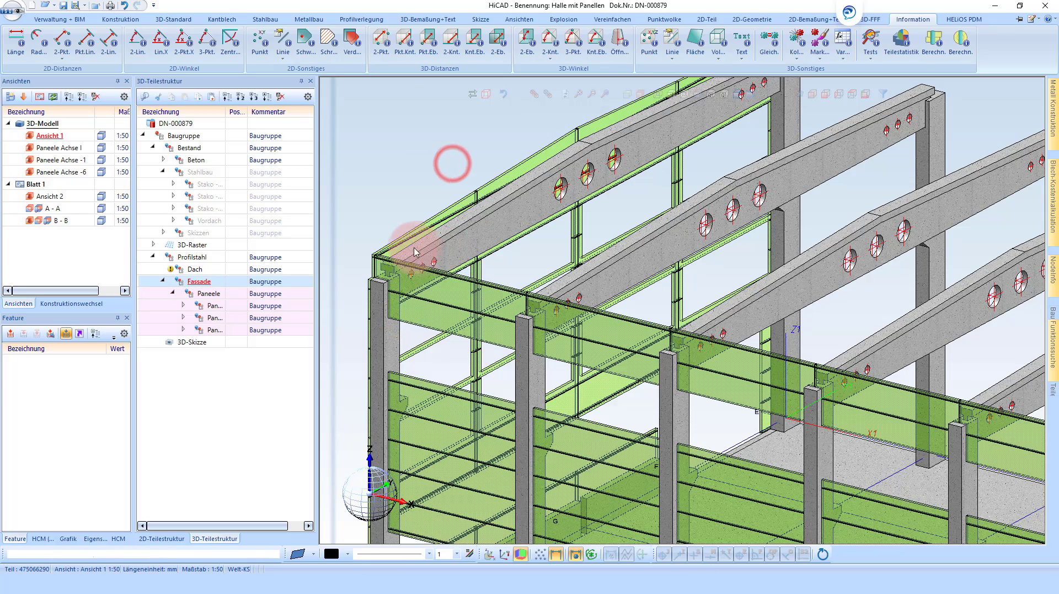
{"action": "scroll", "coordinate": [386, 251], "scroll_direction": "down", "scroll_amount": 2}
{"action": "scroll", "coordinate": [372, 248], "scroll_direction": "down", "scroll_amount": 2}
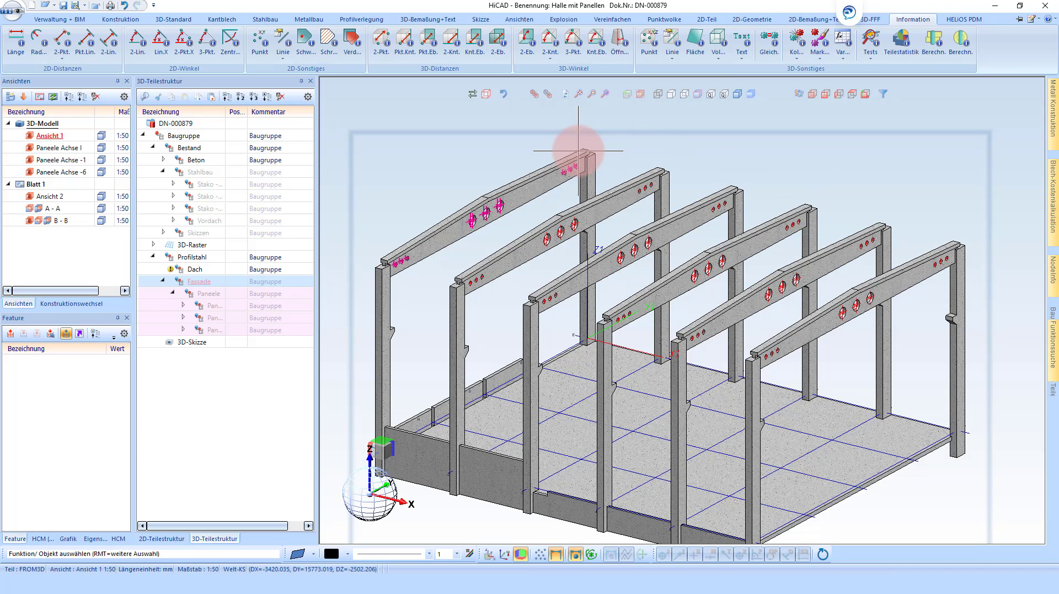
- Start a new sketch on the column top face, repositioned by a reference point at the column corner
{"action": "left_click", "coordinate": [480, 19]}
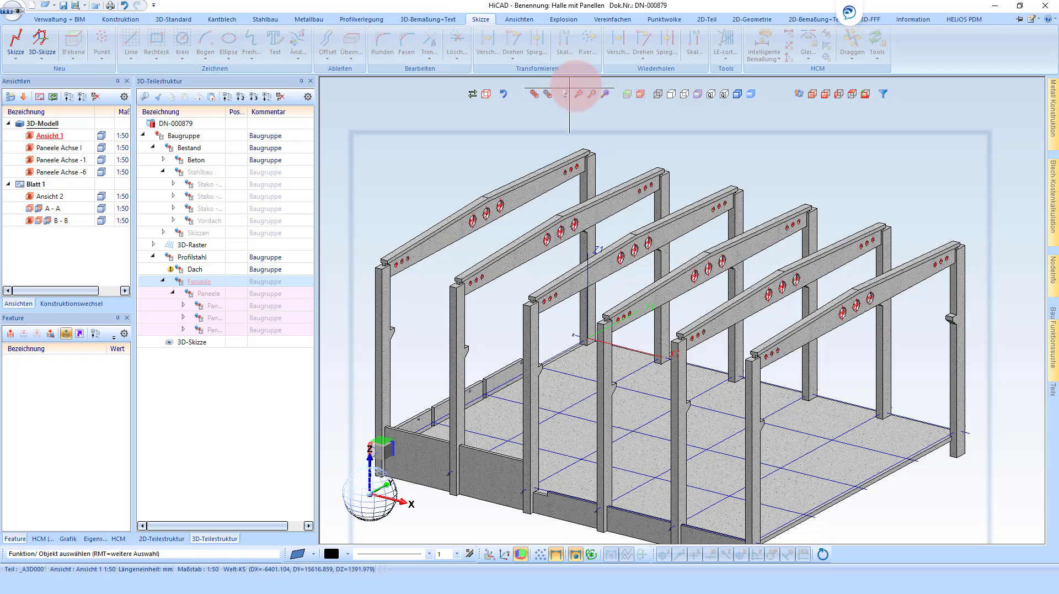
{"action": "left_click", "coordinate": [16, 40]}
{"action": "scroll", "coordinate": [391, 248], "scroll_direction": "up", "scroll_amount": 3}
{"action": "scroll", "coordinate": [372, 256], "scroll_direction": "up", "scroll_amount": 3}
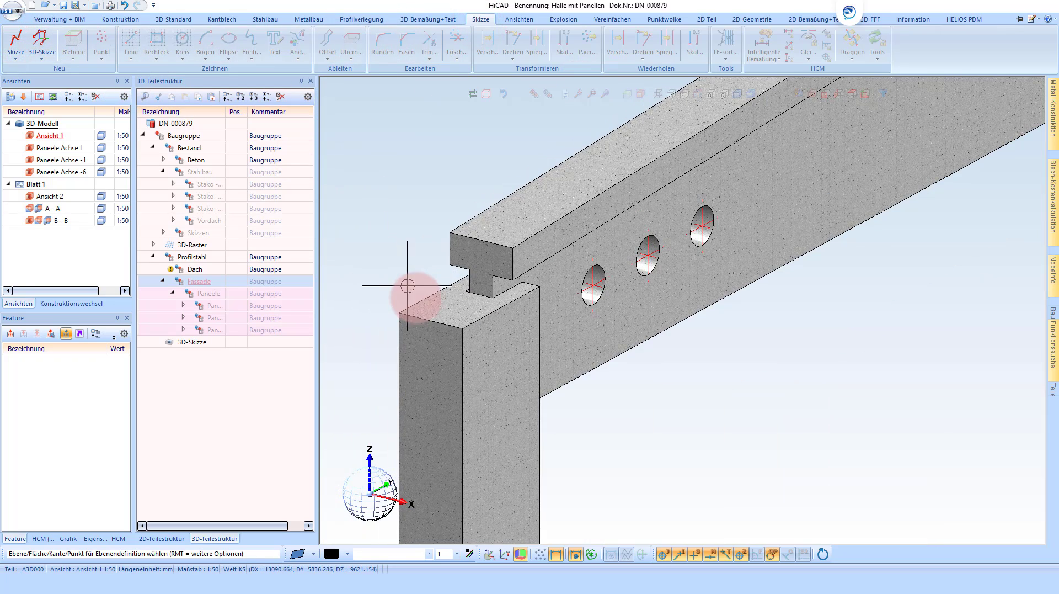
{"action": "scroll", "coordinate": [422, 307], "scroll_direction": "up", "scroll_amount": 2}
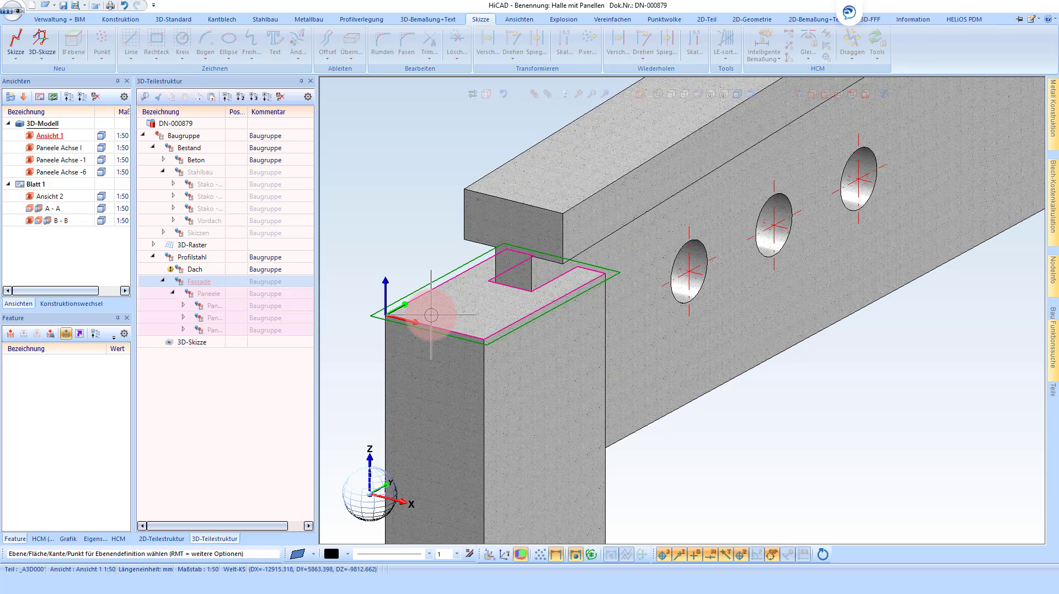
{"action": "left_click", "coordinate": [431, 314]}
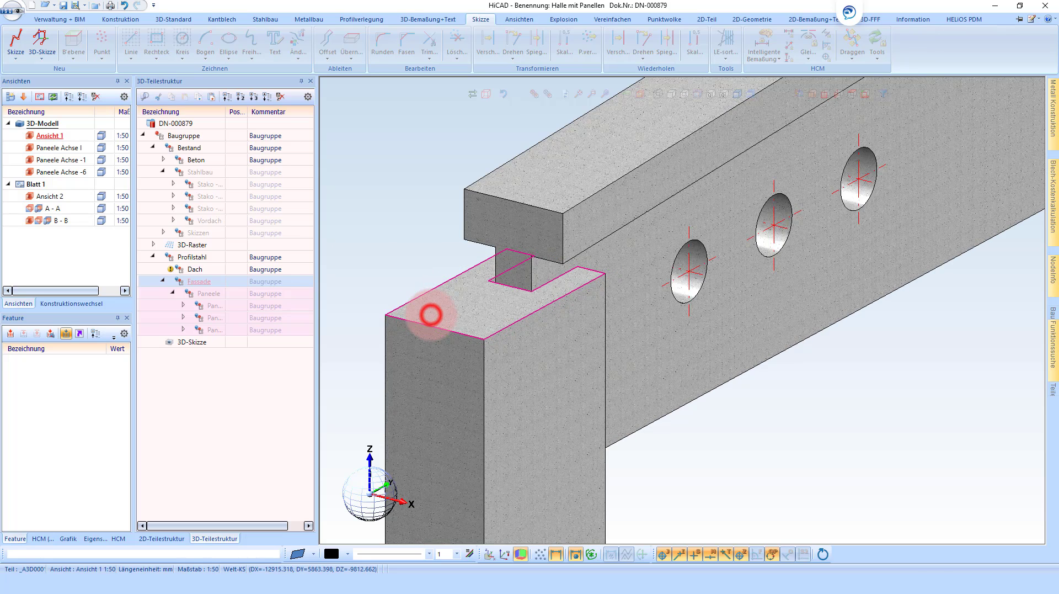
{"action": "right_click", "coordinate": [373, 312]}
{"action": "left_click", "coordinate": [412, 352]}
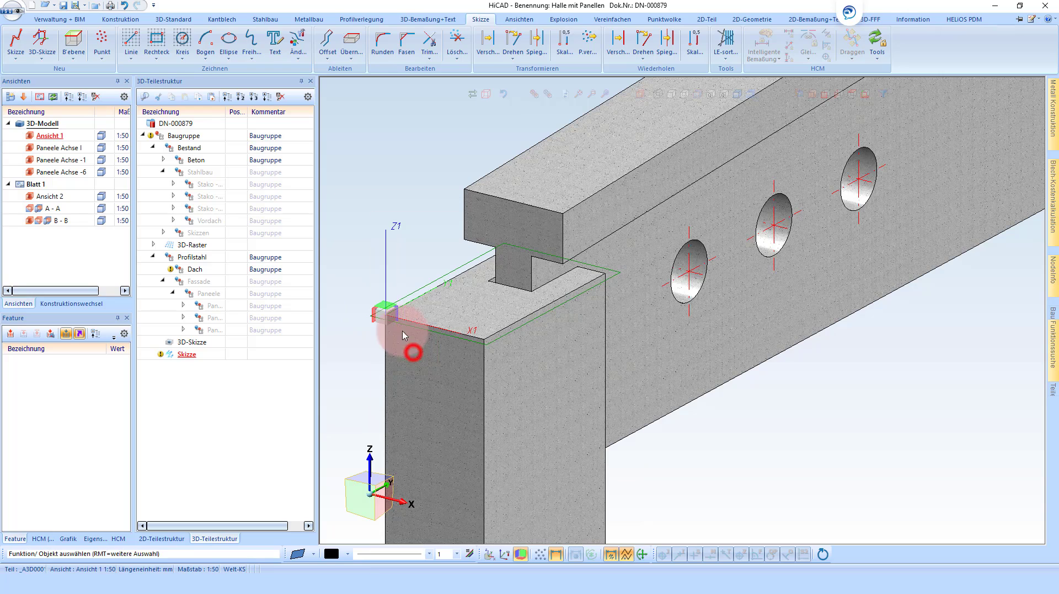
{"action": "left_click", "coordinate": [387, 317]}
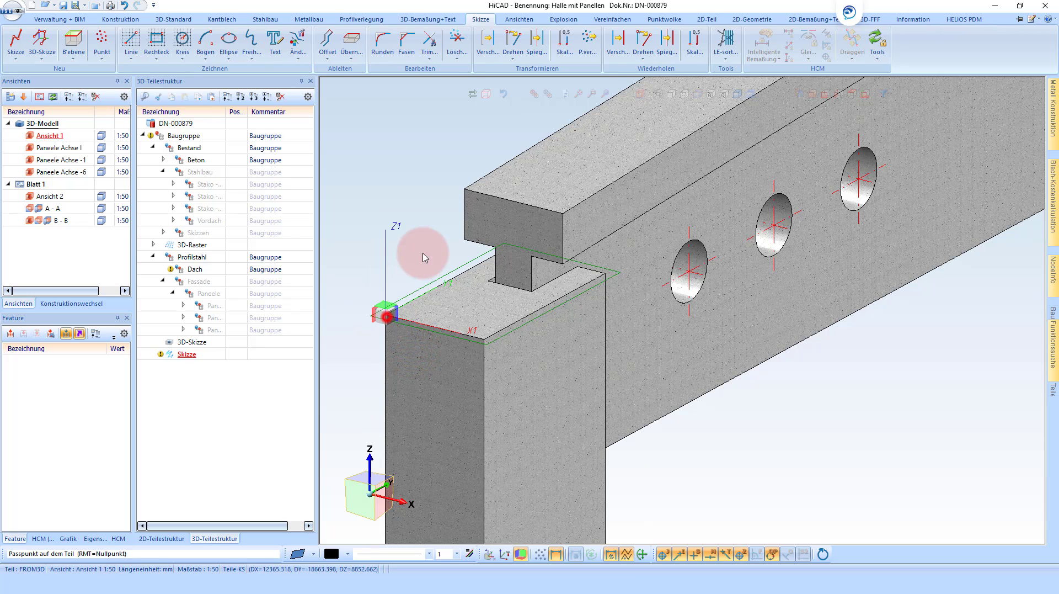
- Put the sketch origin at the beam corner and draw a Rechteck to the far-end beam's corner
{"action": "left_click", "coordinate": [465, 190]}
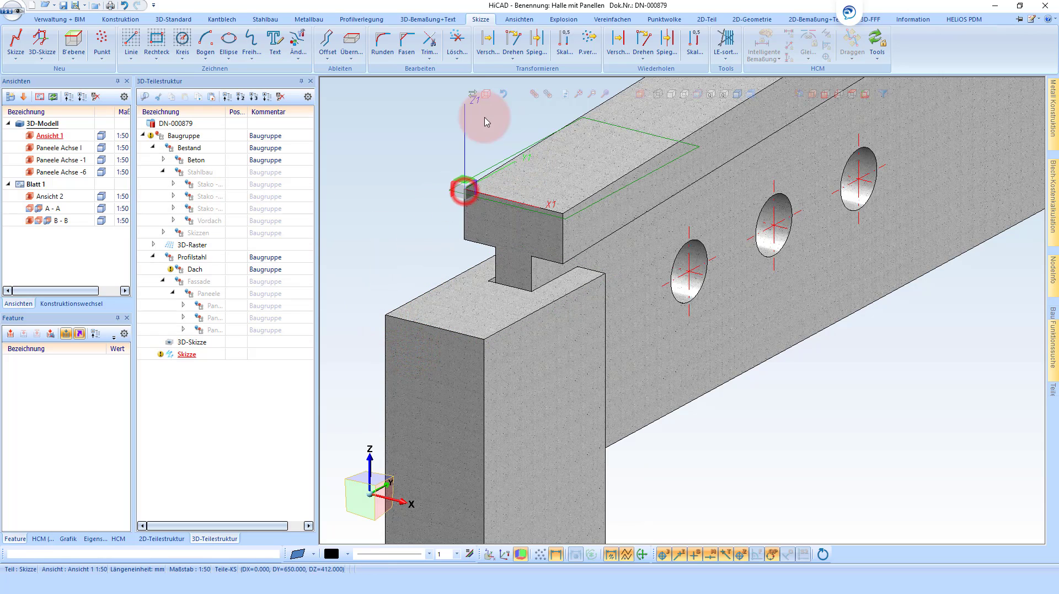
{"action": "scroll", "coordinate": [390, 267], "scroll_direction": "down", "scroll_amount": 3}
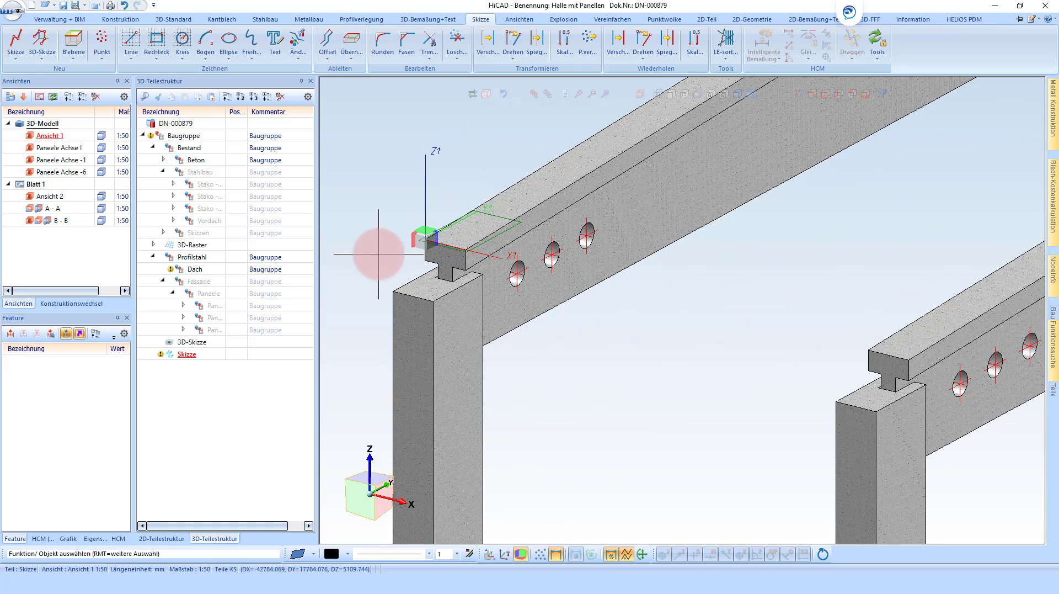
{"action": "left_click", "coordinate": [157, 40]}
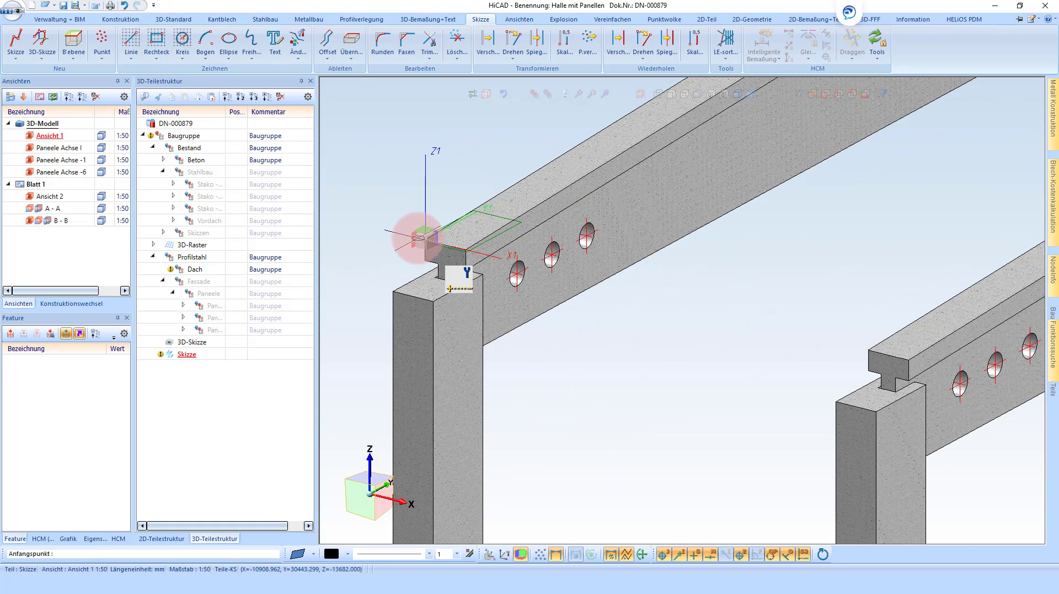
{"action": "left_click", "coordinate": [510, 218]}
{"action": "scroll", "coordinate": [596, 265], "scroll_direction": "down", "scroll_amount": 5}
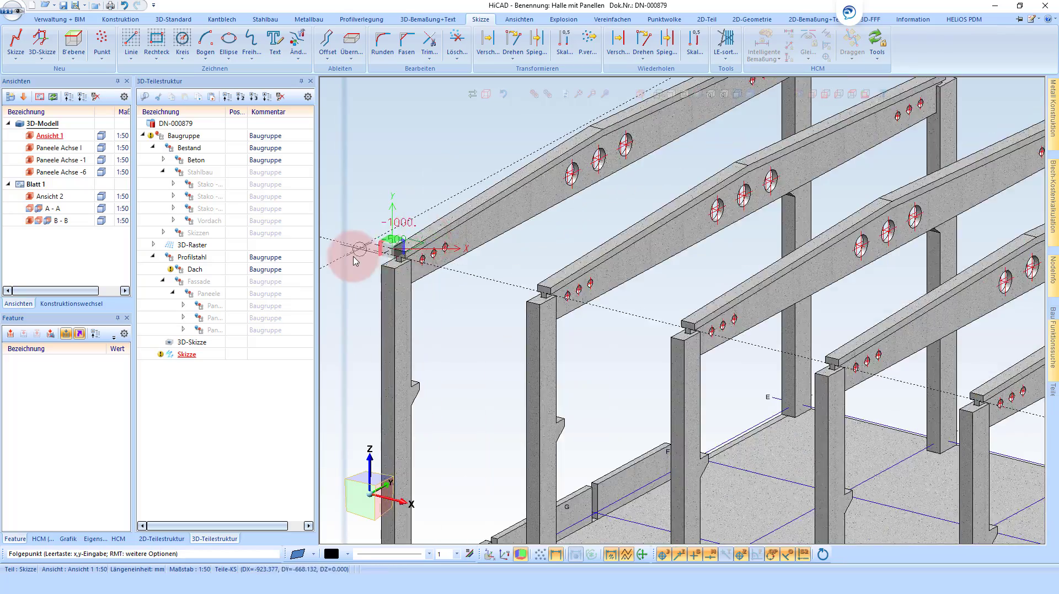
{"action": "scroll", "coordinate": [741, 248], "scroll_direction": "up", "scroll_amount": 2}
{"action": "scroll", "coordinate": [742, 248], "scroll_direction": "up", "scroll_amount": 3}
{"action": "scroll", "coordinate": [795, 212], "scroll_direction": "up", "scroll_amount": 2}
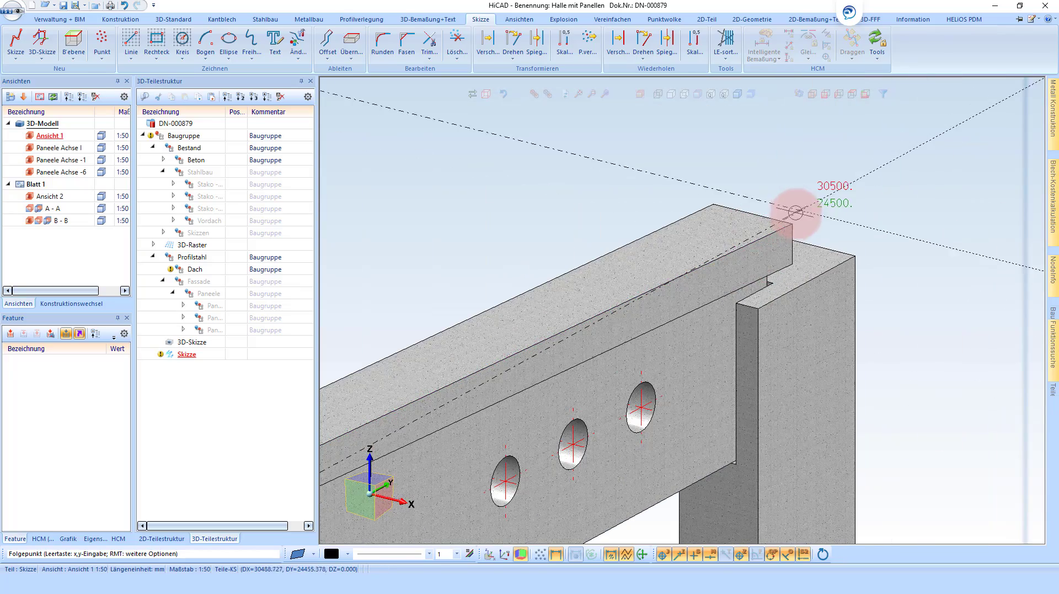
{"action": "left_click", "coordinate": [790, 223]}
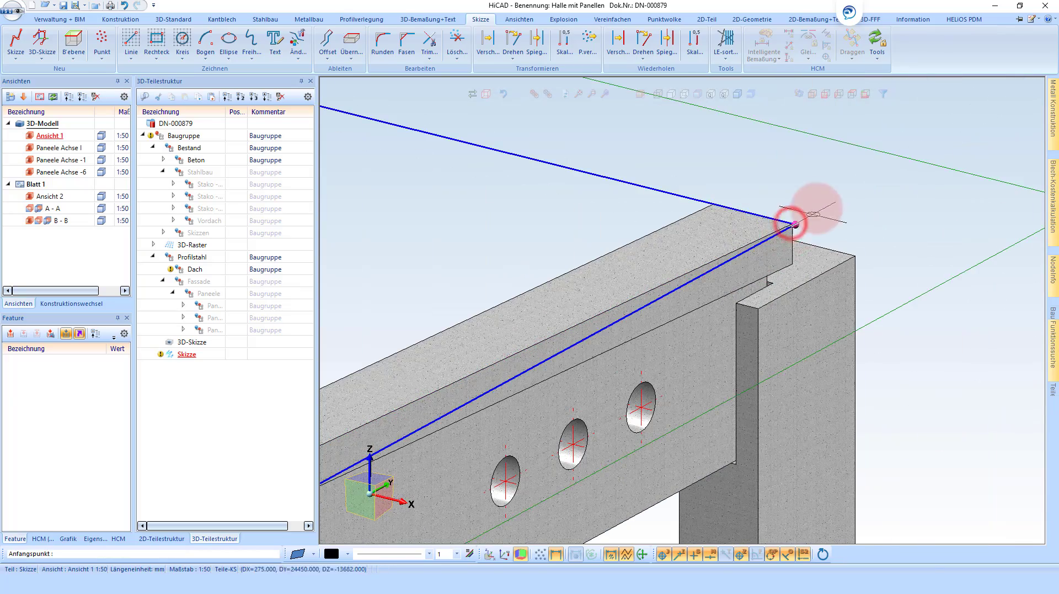
{"action": "scroll", "coordinate": [790, 223], "scroll_direction": "up", "scroll_amount": 3}
{"action": "scroll", "coordinate": [823, 177], "scroll_direction": "up", "scroll_amount": 2}
- Drag the rectangle's beam-end corner onto the end column's top, then view the hall from above
{"action": "left_click", "coordinate": [844, 52]}
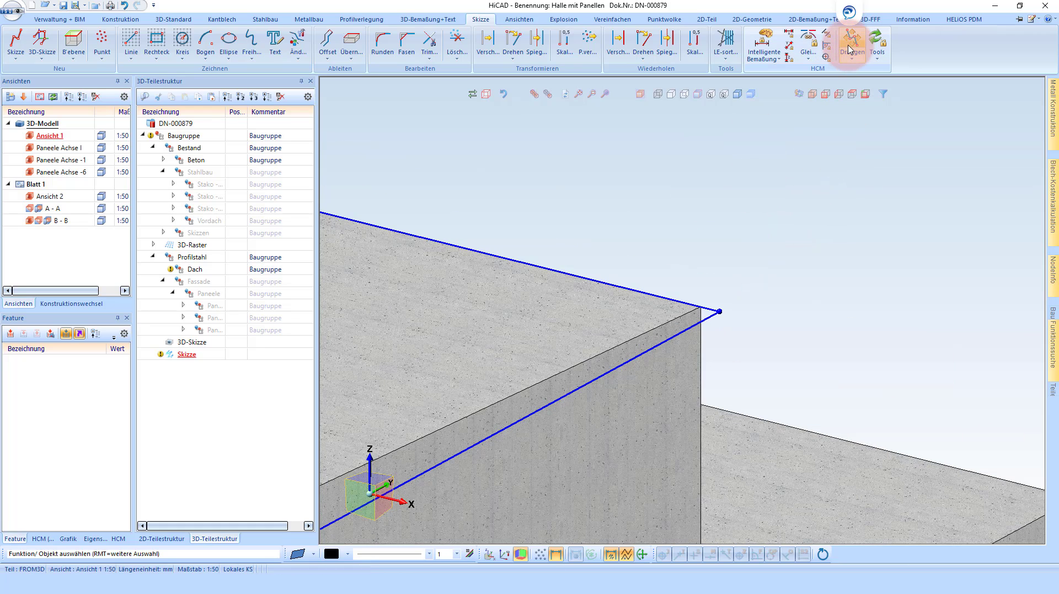
{"action": "left_click", "coordinate": [853, 44]}
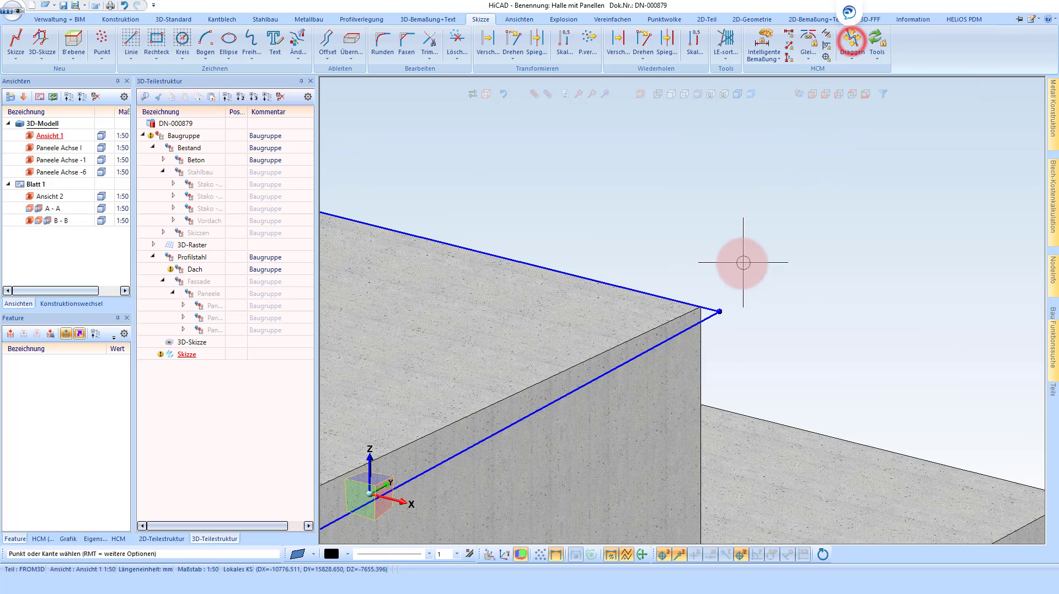
{"action": "left_click", "coordinate": [701, 306]}
{"action": "scroll", "coordinate": [750, 282], "scroll_direction": "down", "scroll_amount": 2}
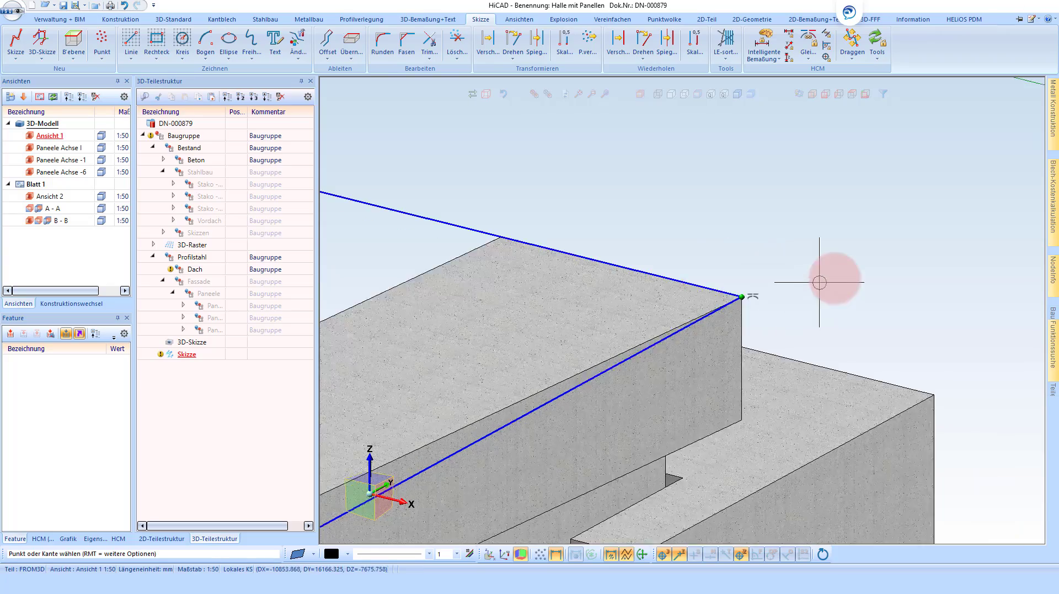
{"action": "scroll", "coordinate": [883, 269], "scroll_direction": "down", "scroll_amount": 2}
{"action": "scroll", "coordinate": [838, 276], "scroll_direction": "down", "scroll_amount": 3}
{"action": "scroll", "coordinate": [882, 281], "scroll_direction": "down", "scroll_amount": 3}
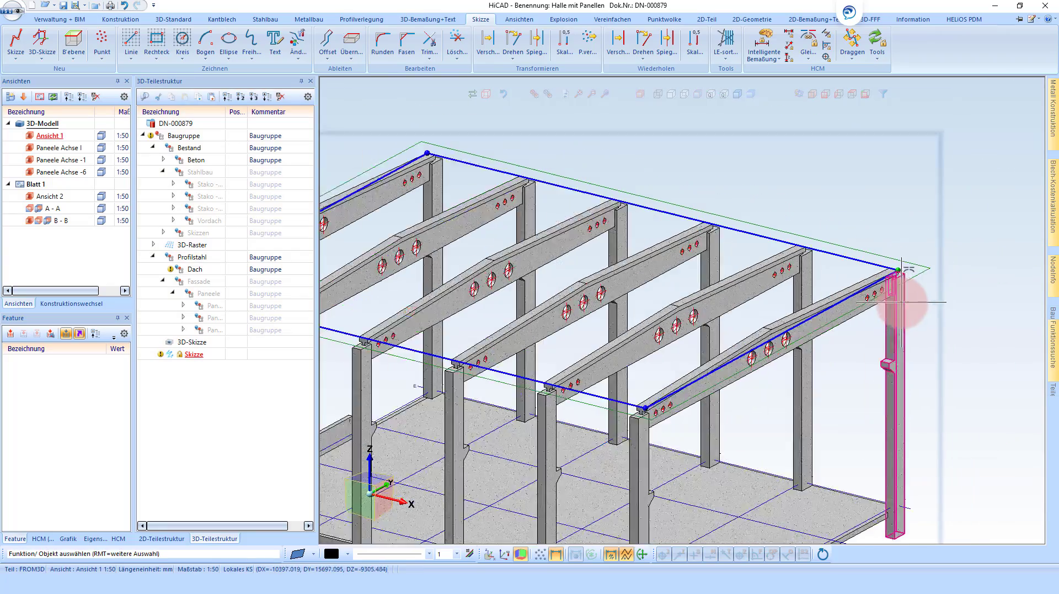
{"action": "left_click", "coordinate": [897, 276]}
{"action": "scroll", "coordinate": [376, 236], "scroll_direction": "up", "scroll_amount": 3}
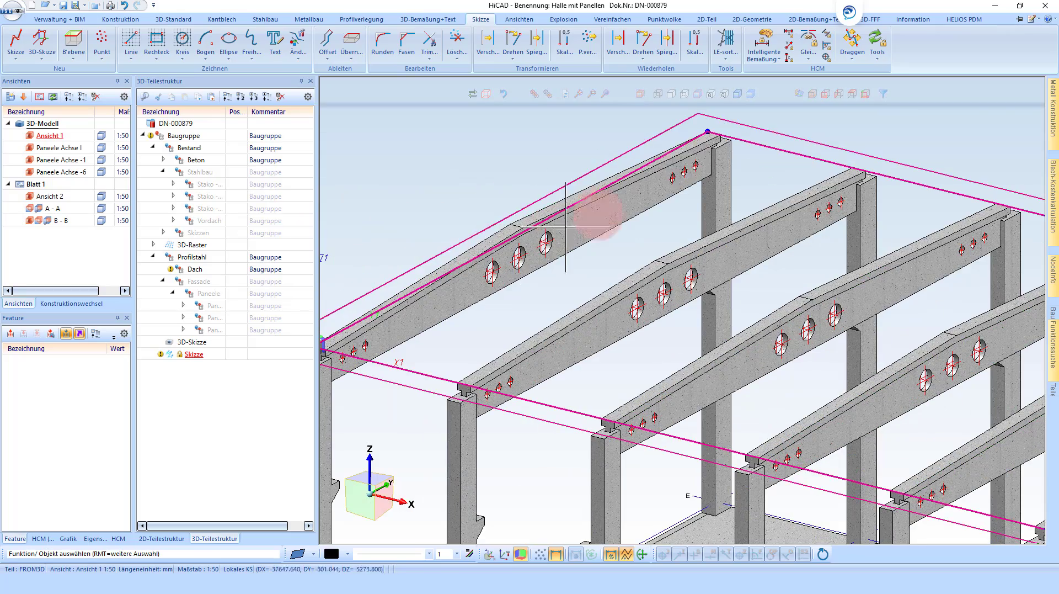
{"action": "left_click", "coordinate": [852, 93]}
{"action": "scroll", "coordinate": [433, 303], "scroll_direction": "up", "scroll_amount": 3}
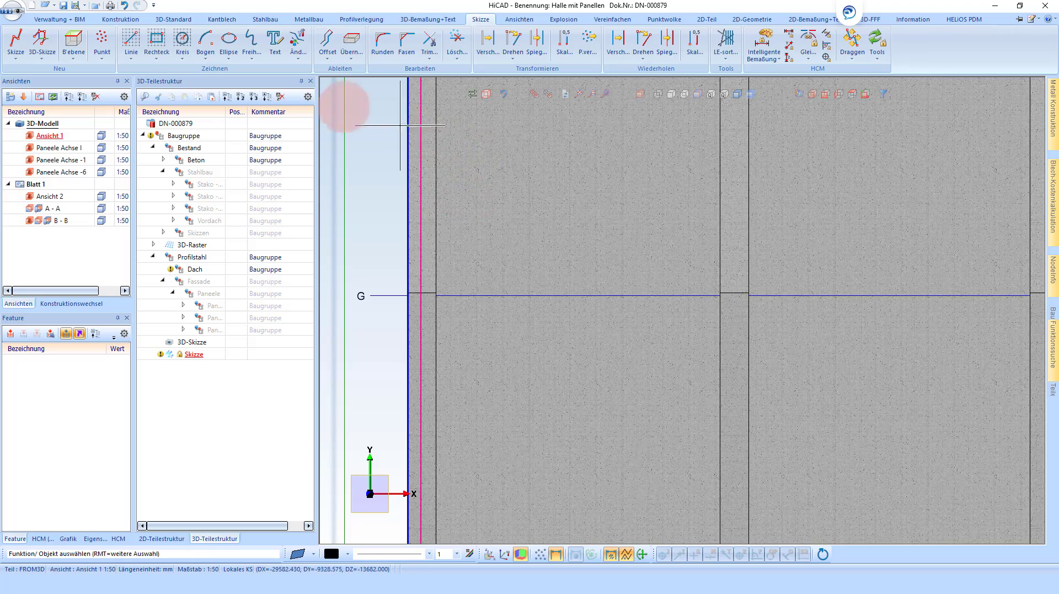
- Draw a 30000 mm line from grid line G to the hall's far right edge, then switch to Standard AXO
{"action": "left_click", "coordinate": [135, 41]}
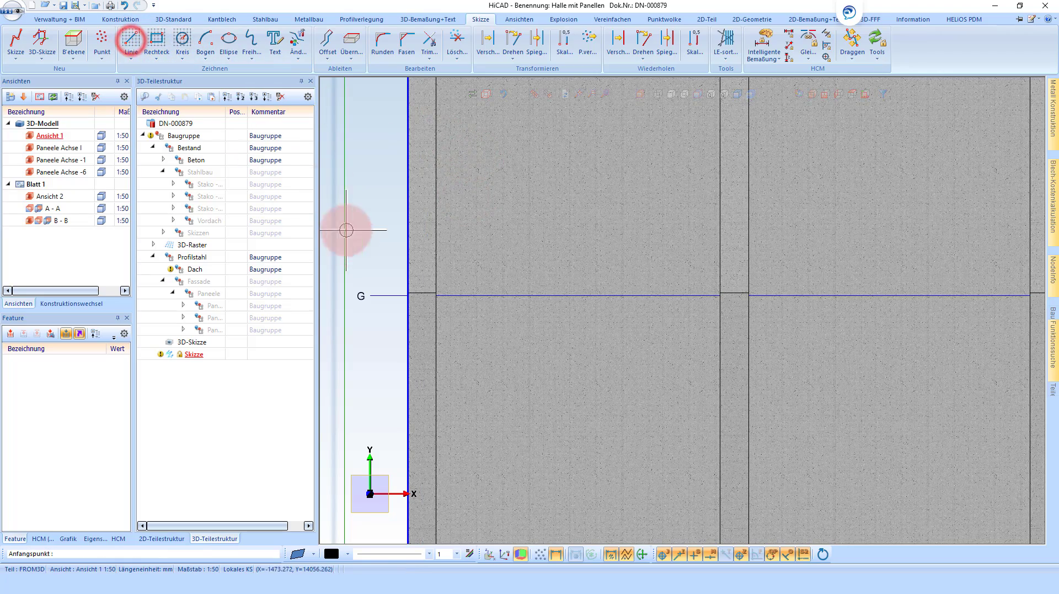
{"action": "scroll", "coordinate": [405, 293], "scroll_direction": "up", "scroll_amount": 2}
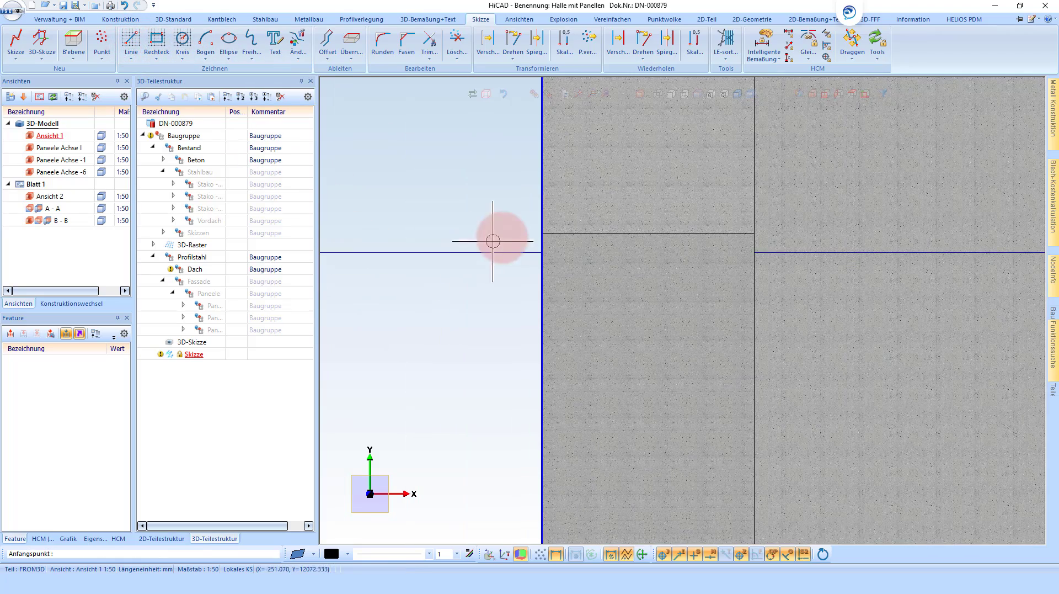
{"action": "left_click", "coordinate": [546, 232]}
{"action": "scroll", "coordinate": [378, 248], "scroll_direction": "down", "scroll_amount": 3}
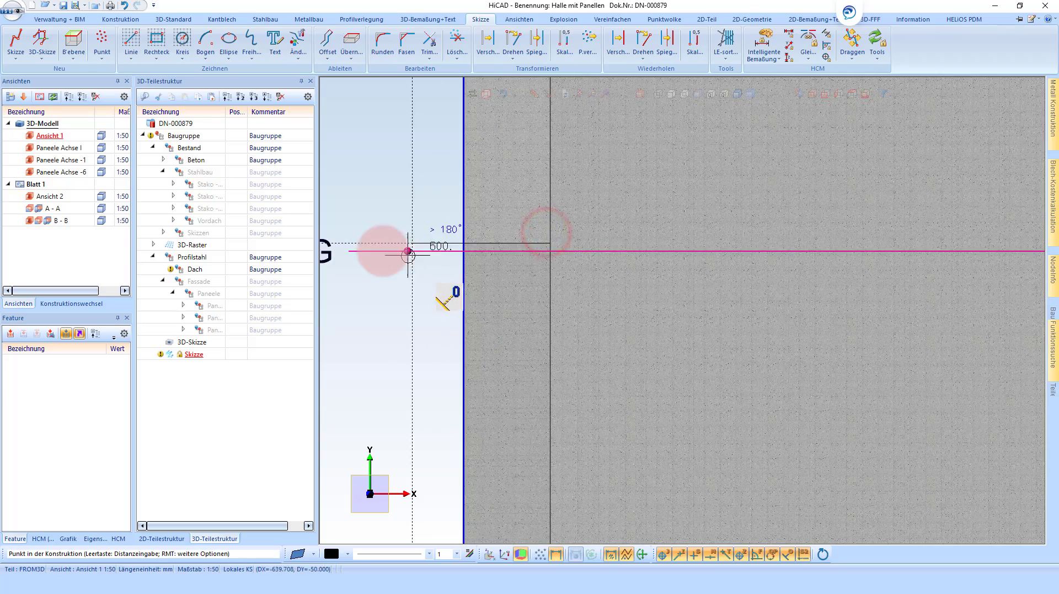
{"action": "scroll", "coordinate": [370, 253], "scroll_direction": "down", "scroll_amount": 3}
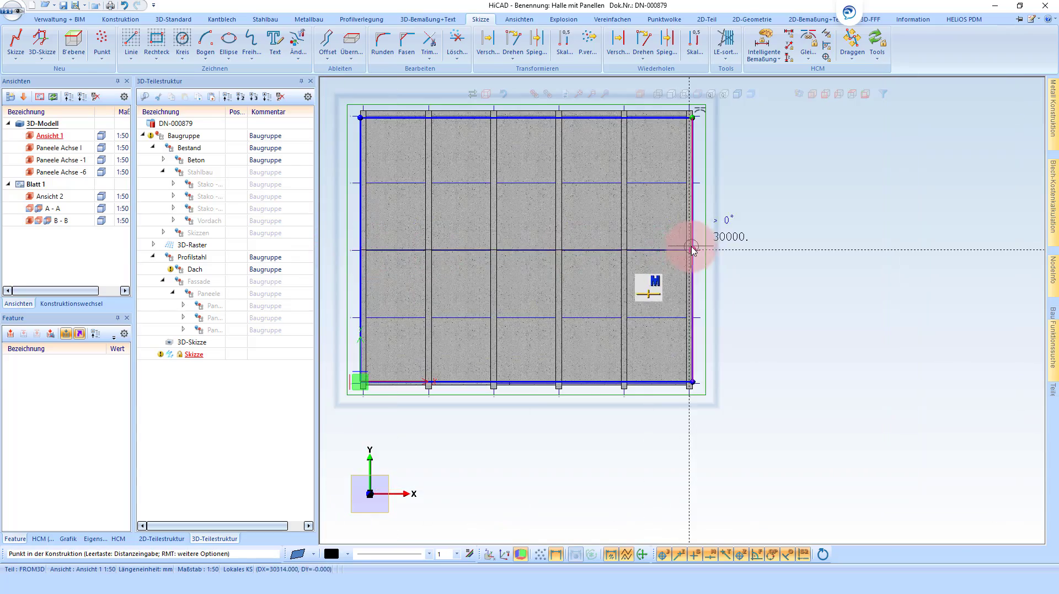
{"action": "scroll", "coordinate": [697, 246], "scroll_direction": "up", "scroll_amount": 4}
{"action": "left_click", "coordinate": [768, 255]}
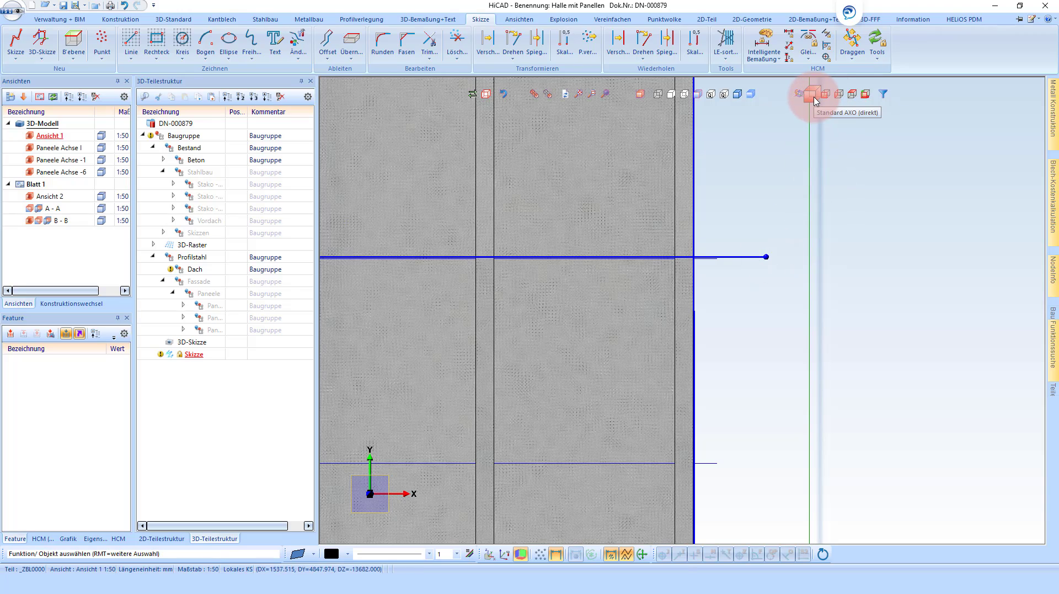
{"action": "left_click", "coordinate": [815, 99]}
{"action": "scroll", "coordinate": [437, 154], "scroll_direction": "down", "scroll_amount": 2}
{"action": "scroll", "coordinate": [461, 201], "scroll_direction": "up", "scroll_amount": 4}
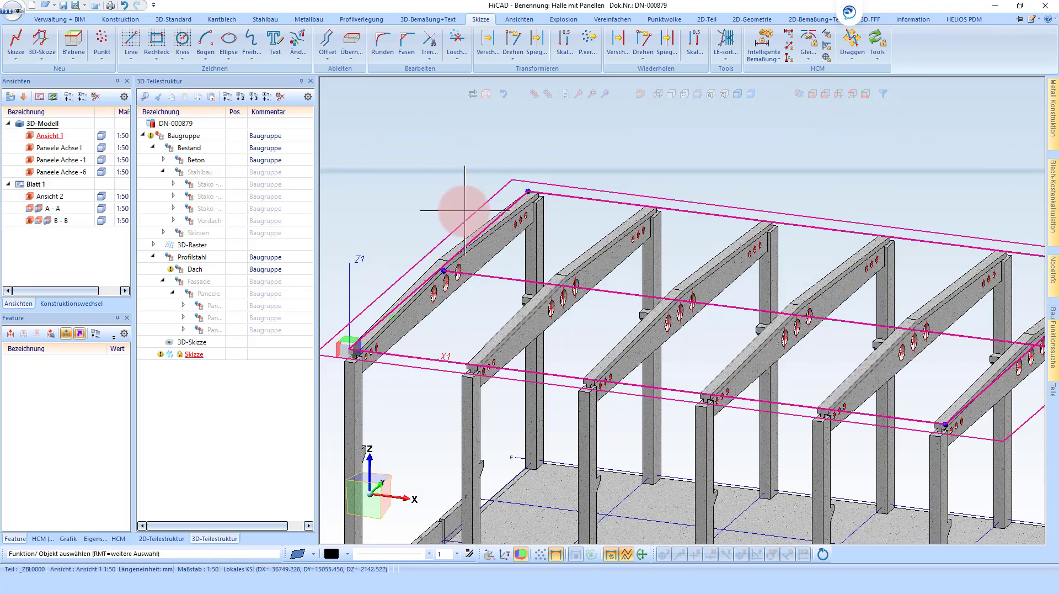
{"action": "scroll", "coordinate": [479, 302], "scroll_direction": "up", "scroll_amount": 2}
{"action": "scroll", "coordinate": [444, 322], "scroll_direction": "up", "scroll_amount": 2}
- Trim the cross line with Bis Fläche/Linie/Punkt so it ends on the sloped sketch line
{"action": "left_click", "coordinate": [506, 333]}
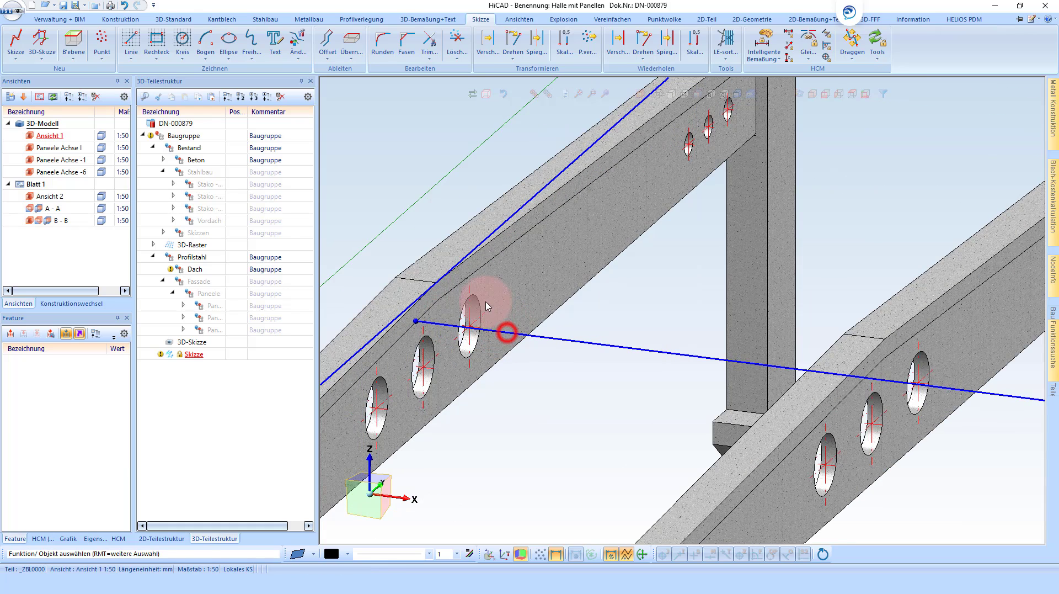
{"action": "left_click", "coordinate": [431, 65]}
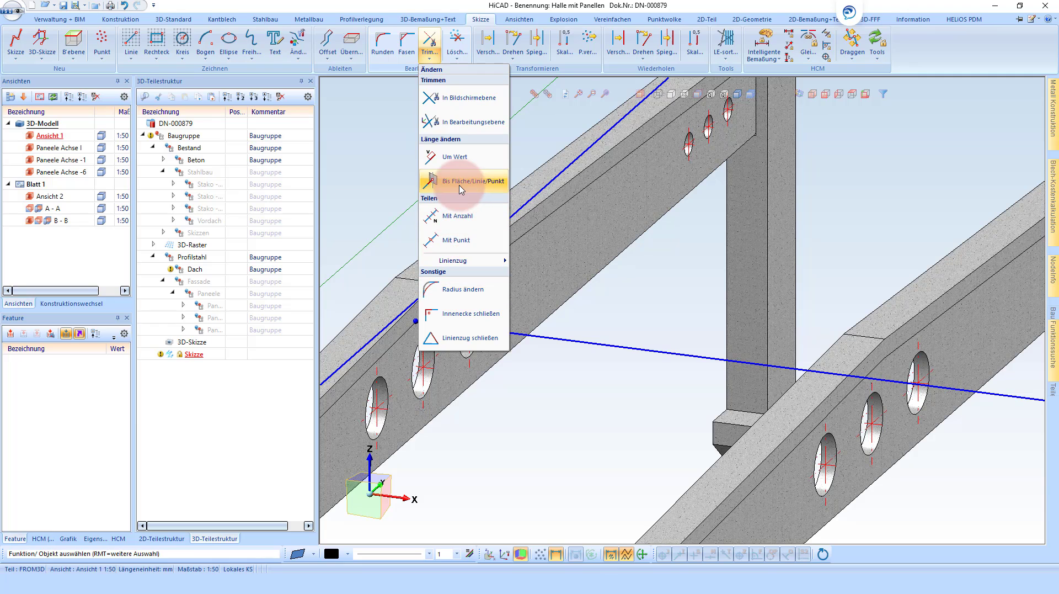
{"action": "left_click", "coordinate": [461, 189]}
{"action": "left_click", "coordinate": [508, 319]}
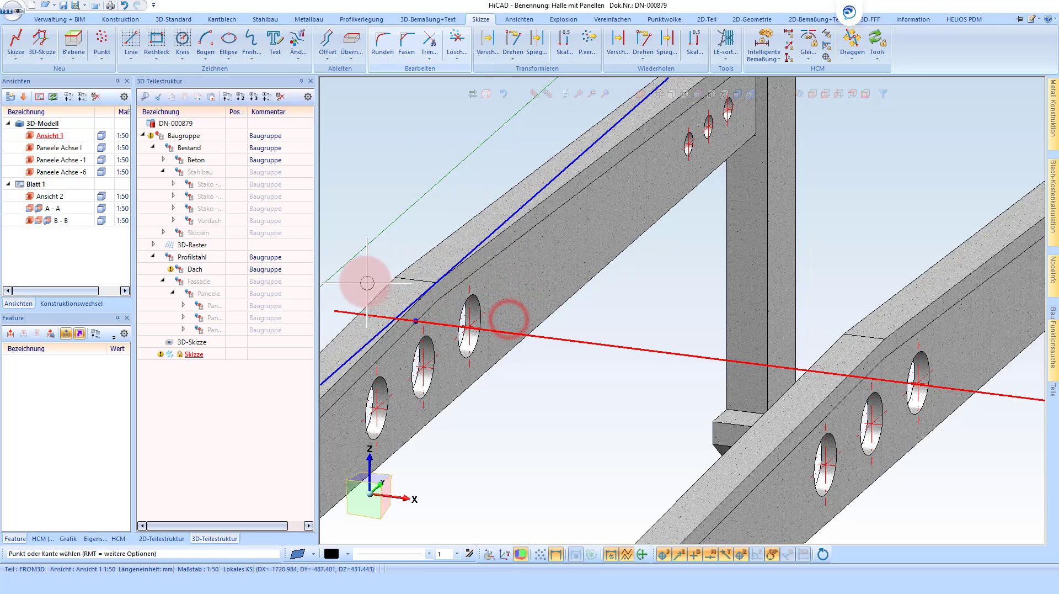
{"action": "left_click", "coordinate": [350, 273]}
{"action": "scroll", "coordinate": [449, 221], "scroll_direction": "down", "scroll_amount": 3}
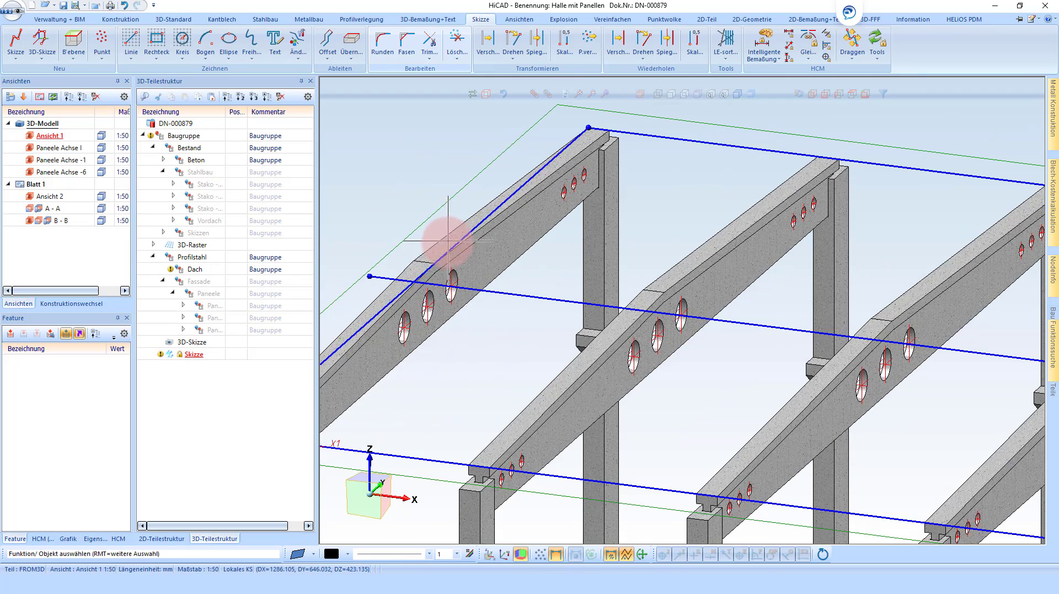
{"action": "left_click", "coordinate": [448, 240]}
{"action": "mouse_move", "coordinate": [437, 265]}
{"action": "middle_mouse_down"}
{"action": "mouse_move", "coordinate": [404, 270]}
{"action": "mouse_move", "coordinate": [449, 231]}
{"action": "mouse_move", "coordinate": [480, 147]}
{"action": "mouse_move", "coordinate": [390, 189]}
{"action": "mouse_move", "coordinate": [561, 175]}
{"action": "middle_mouse_up"}
{"action": "scroll", "coordinate": [449, 232], "scroll_direction": "down", "scroll_amount": 2}
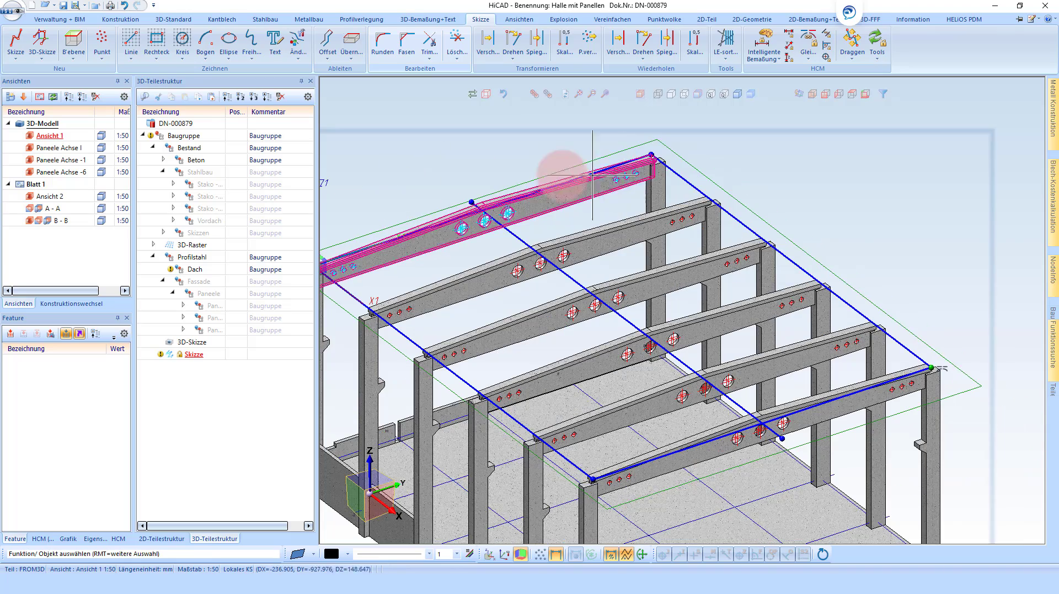
{"action": "scroll", "coordinate": [561, 176], "scroll_direction": "up", "scroll_amount": 2}
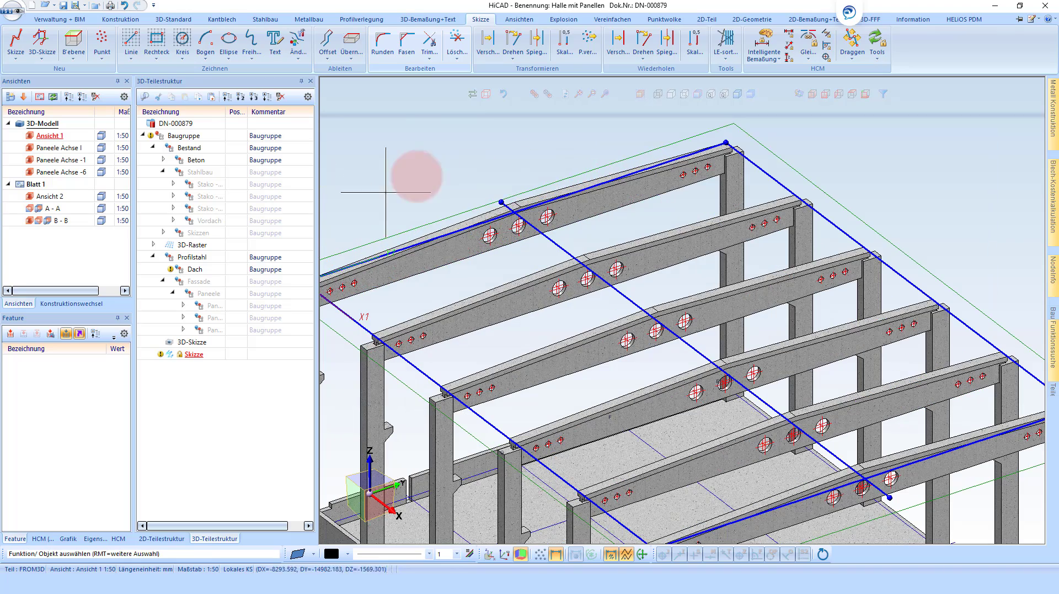
- Pick the middle cross line of the sketch as a Dachneigungskante
{"action": "left_click", "coordinate": [362, 20]}
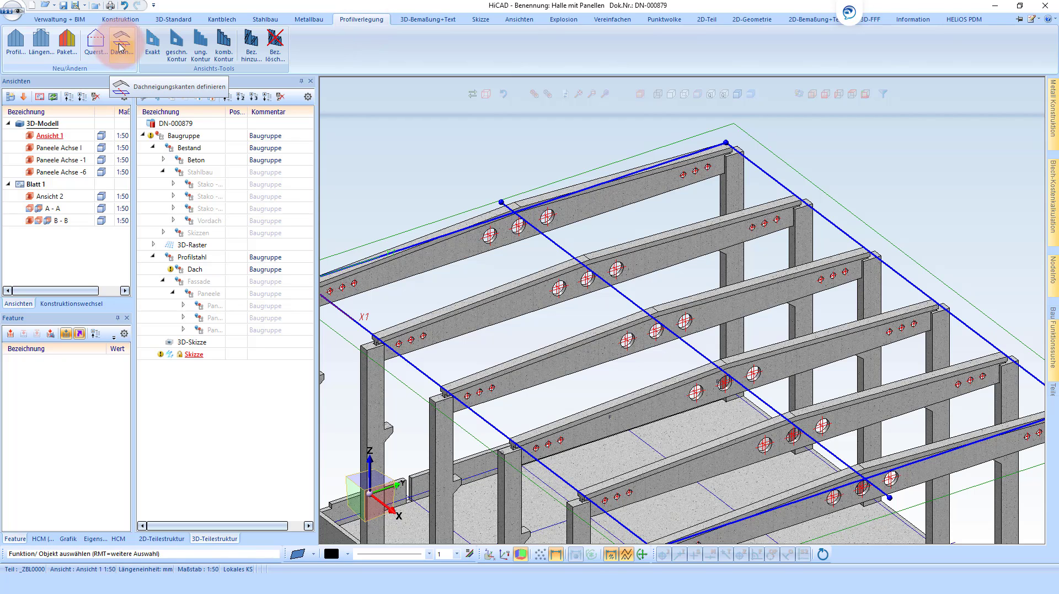
{"action": "left_click", "coordinate": [119, 47]}
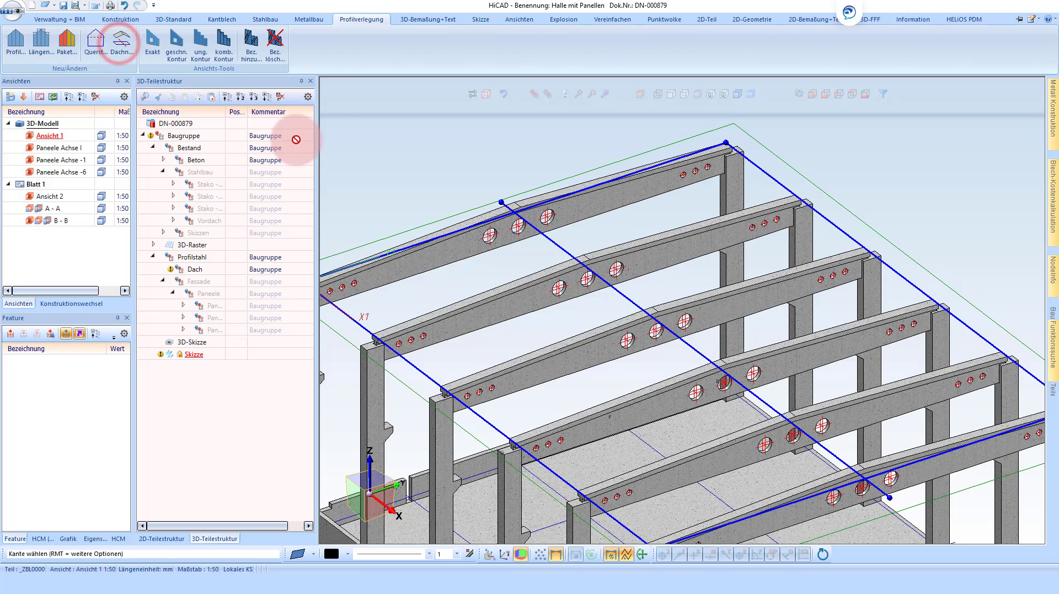
{"action": "left_click", "coordinate": [553, 239]}
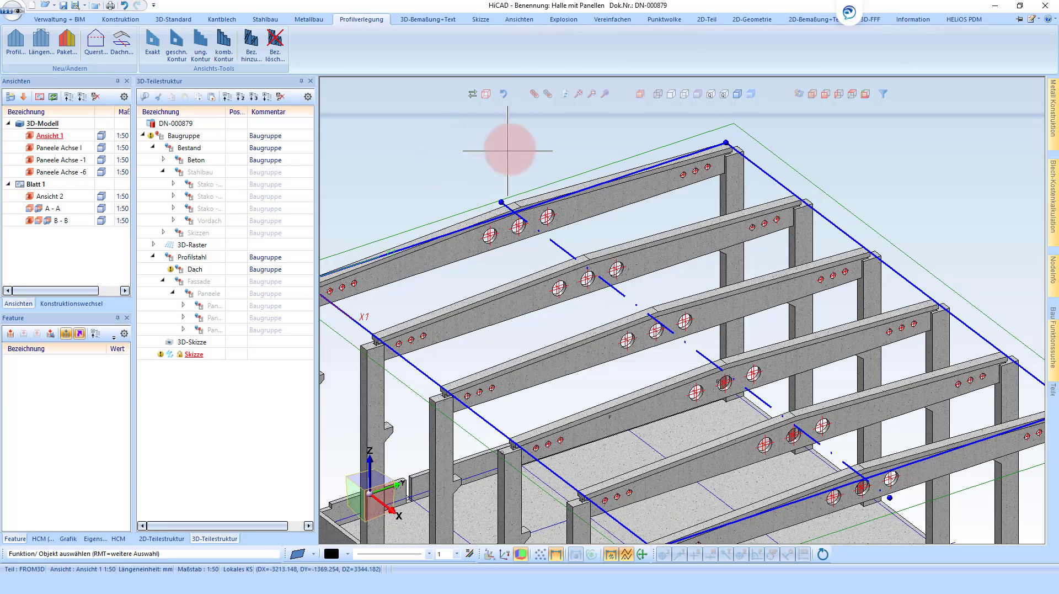
{"action": "scroll", "coordinate": [530, 221], "scroll_direction": "up", "scroll_amount": 3}
{"action": "middle_click_drag", "start_coordinate": [487, 227], "coordinate": [660, 193]}
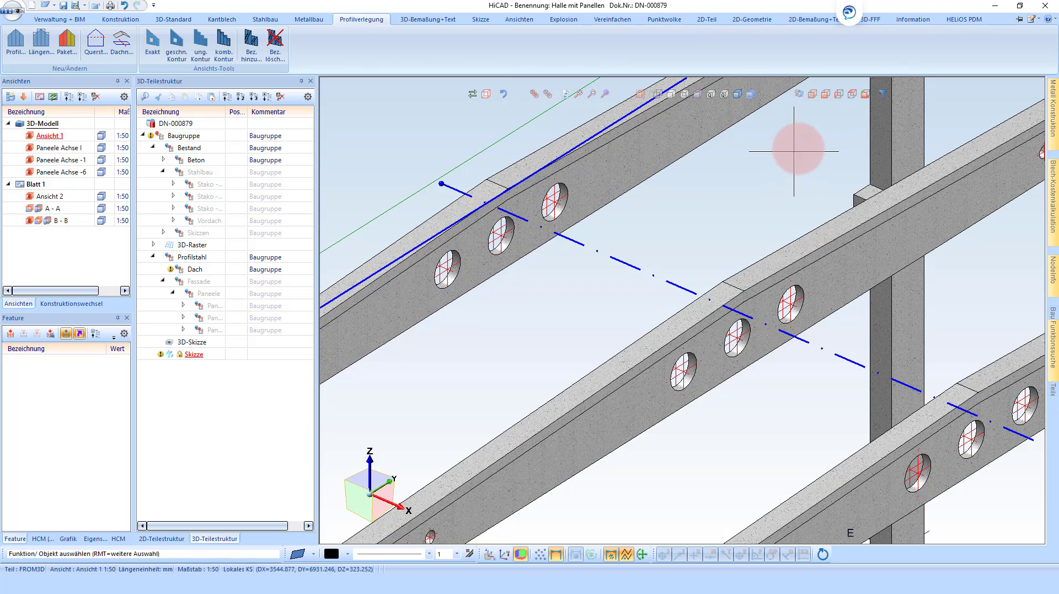
{"action": "scroll", "coordinate": [791, 160], "scroll_direction": "down", "scroll_amount": 3}
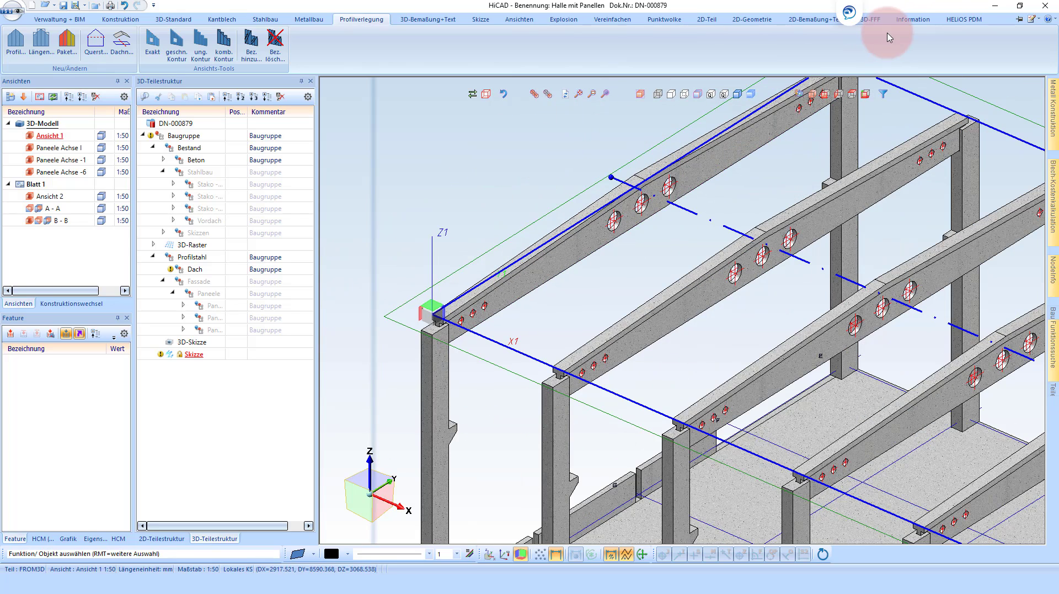
- Measure 3D-Distanzen 2-Pkt. from the cross line's end to the sketch corner, giving 12162.352 mm
{"action": "left_click", "coordinate": [901, 21]}
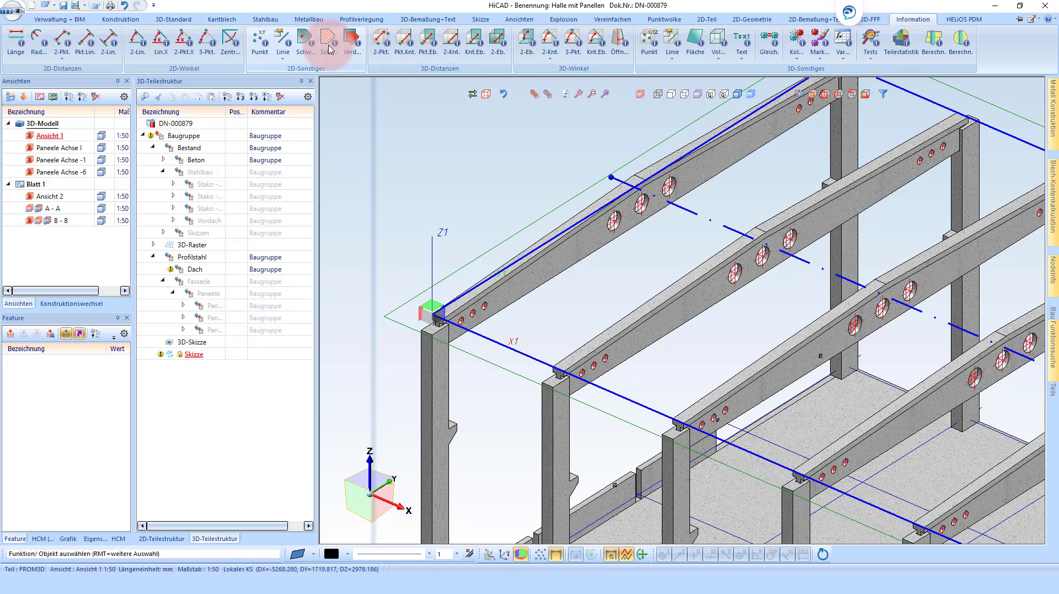
{"action": "left_click", "coordinate": [381, 44]}
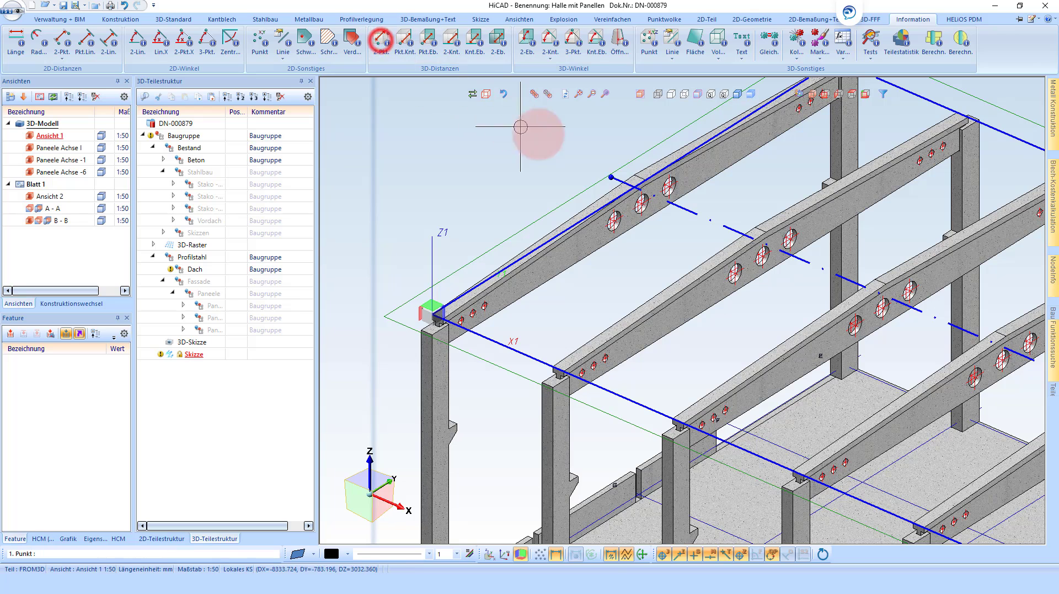
{"action": "left_click", "coordinate": [635, 176]}
{"action": "scroll", "coordinate": [426, 319], "scroll_direction": "up", "scroll_amount": 3}
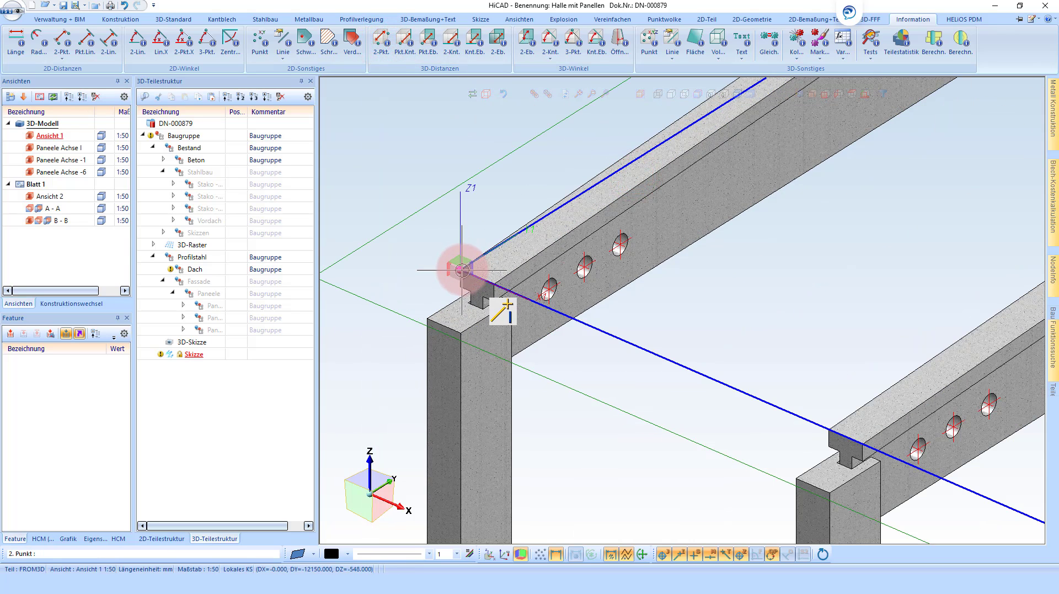
{"action": "left_click", "coordinate": [462, 273]}
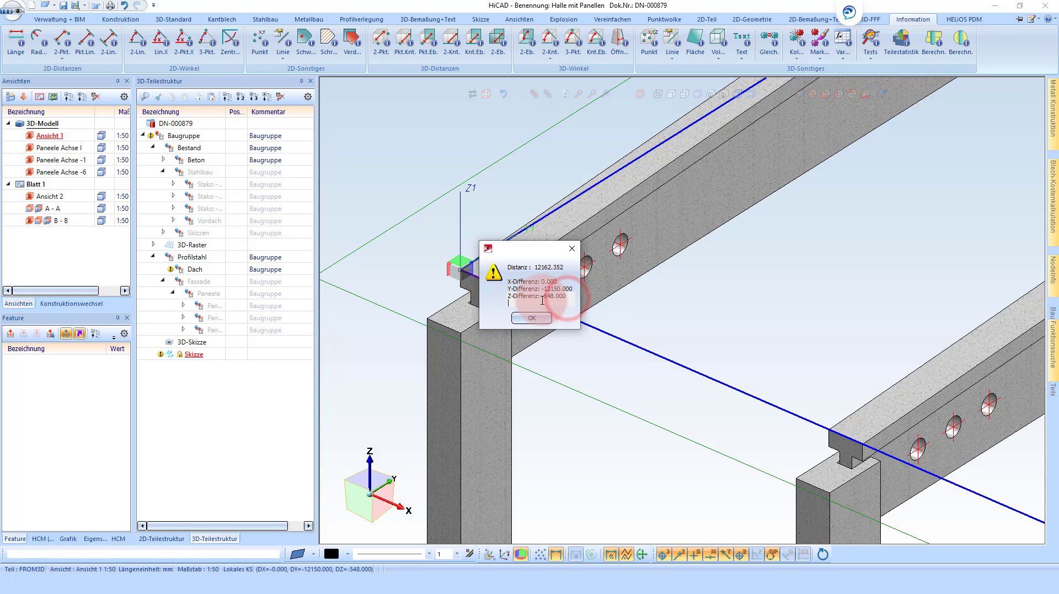
{"action": "left_click", "coordinate": [533, 318]}
{"action": "scroll", "coordinate": [532, 315], "scroll_direction": "down", "scroll_amount": 3}
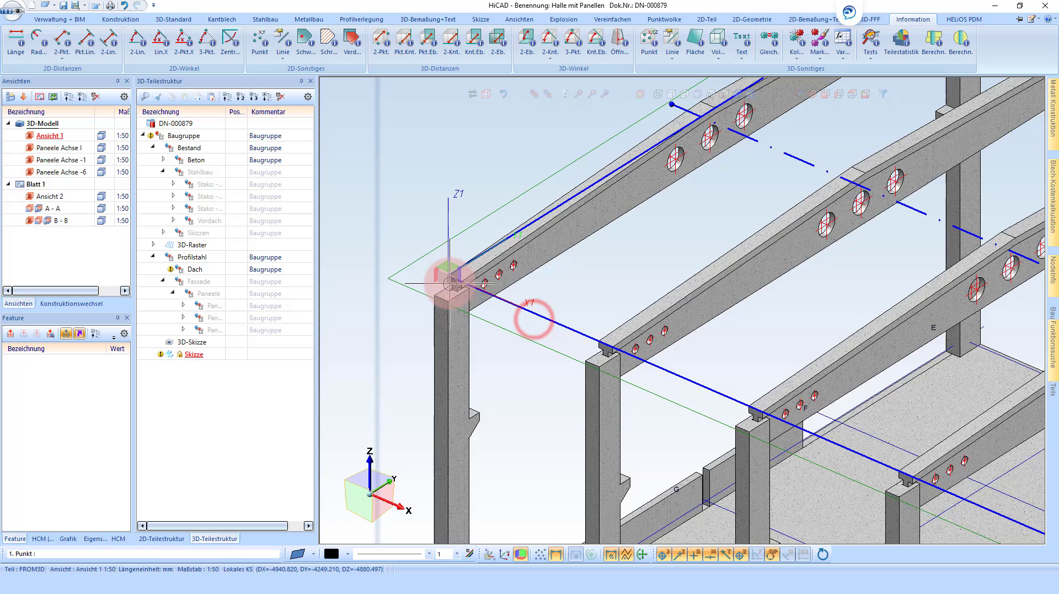
{"action": "left_click", "coordinate": [423, 273]}
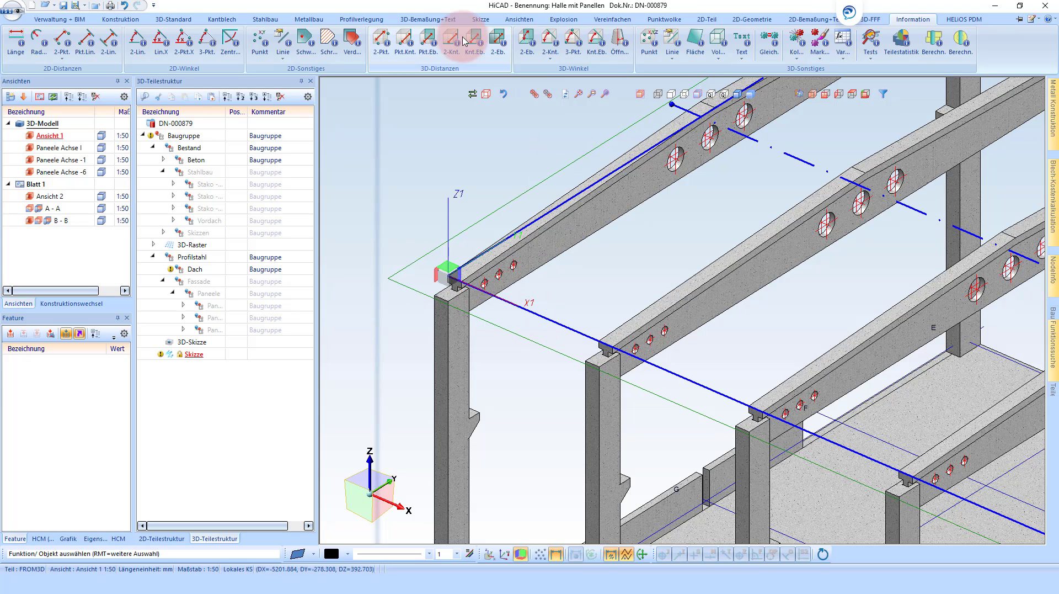
- Launch Profilverlegung and select the two-slope roof sketch
{"action": "left_click", "coordinate": [363, 21]}
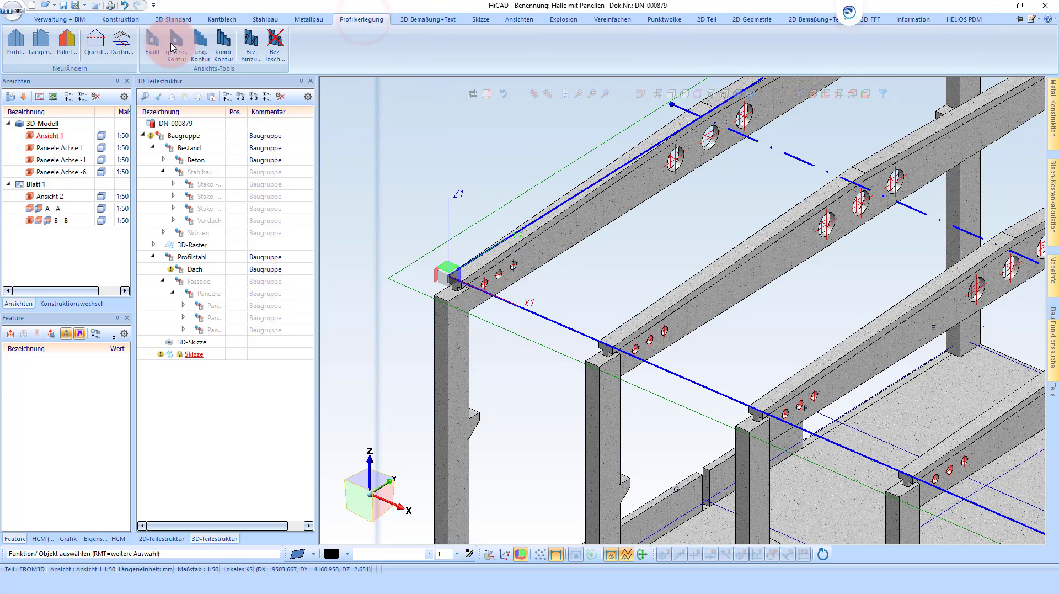
{"action": "left_click", "coordinate": [25, 45]}
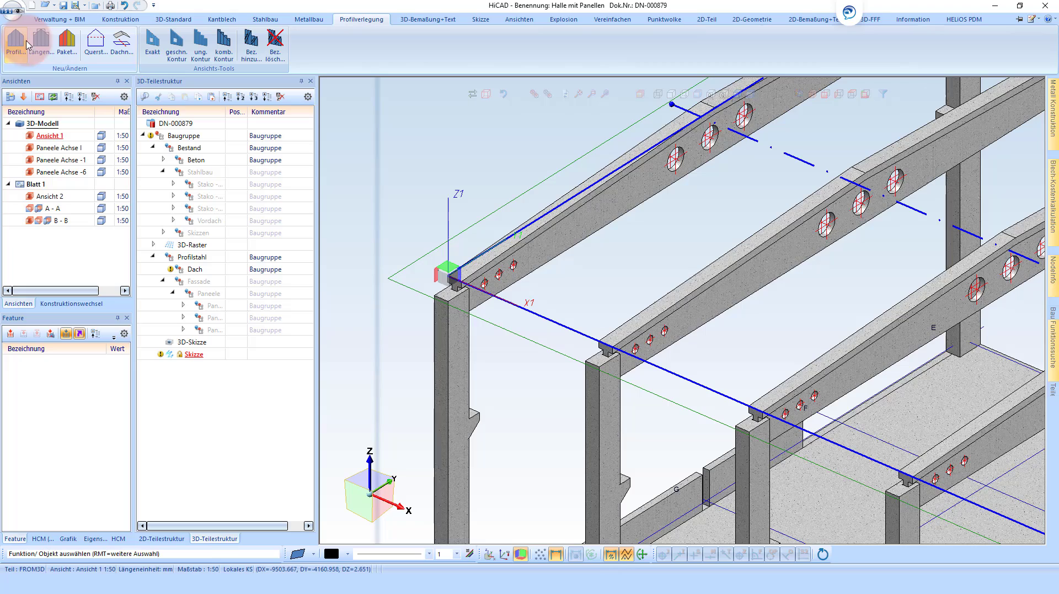
{"action": "left_click", "coordinate": [446, 194]}
{"action": "scroll", "coordinate": [635, 204], "scroll_direction": "down", "scroll_amount": 2}
{"action": "scroll", "coordinate": [535, 145], "scroll_direction": "down", "scroll_amount": 1}
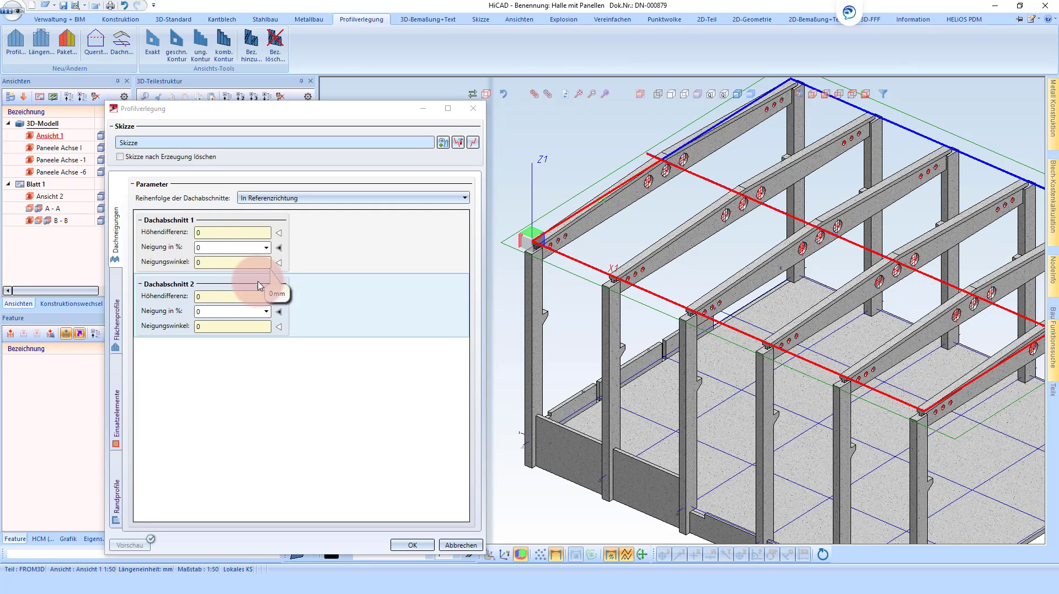
- Enter a Höhendifferenz of 548 for Dachabschnitt 1
{"action": "left_click", "coordinate": [280, 234]}
{"action": "type", "text": "548"}
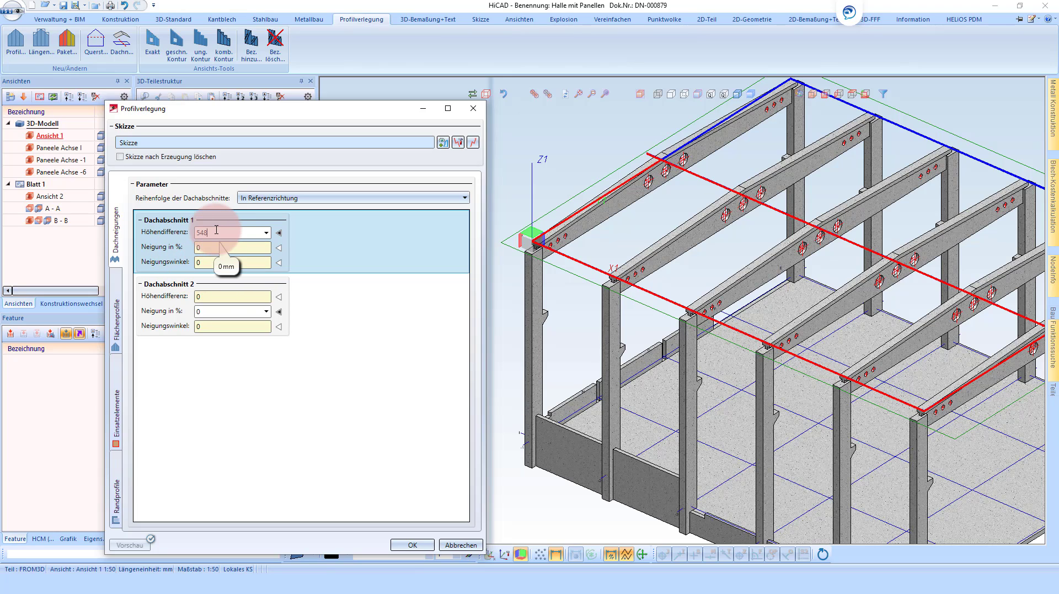
{"action": "key", "text": "Return"}
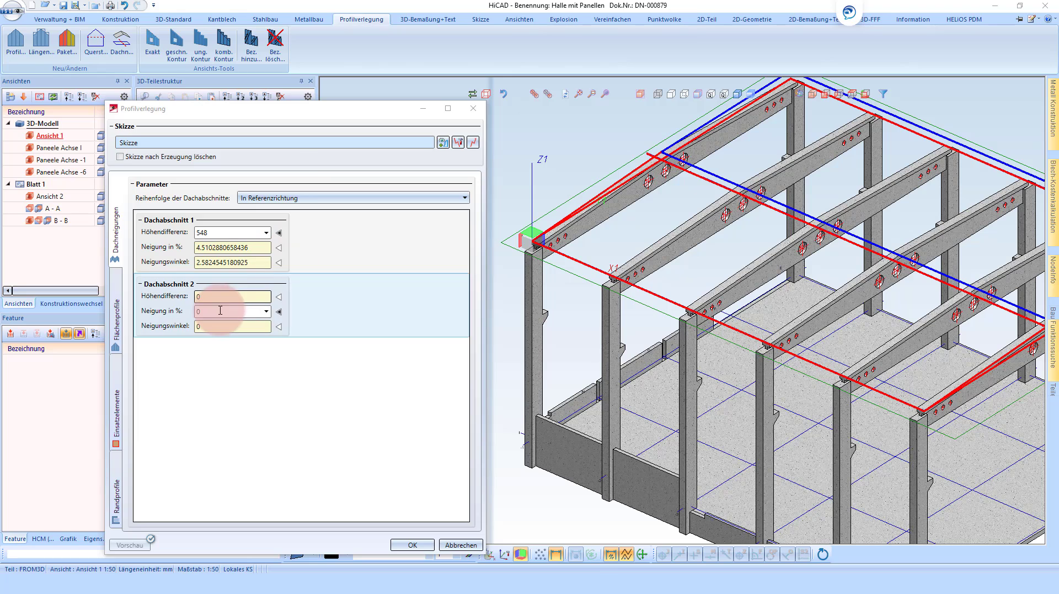
{"action": "left_click", "coordinate": [219, 311]}
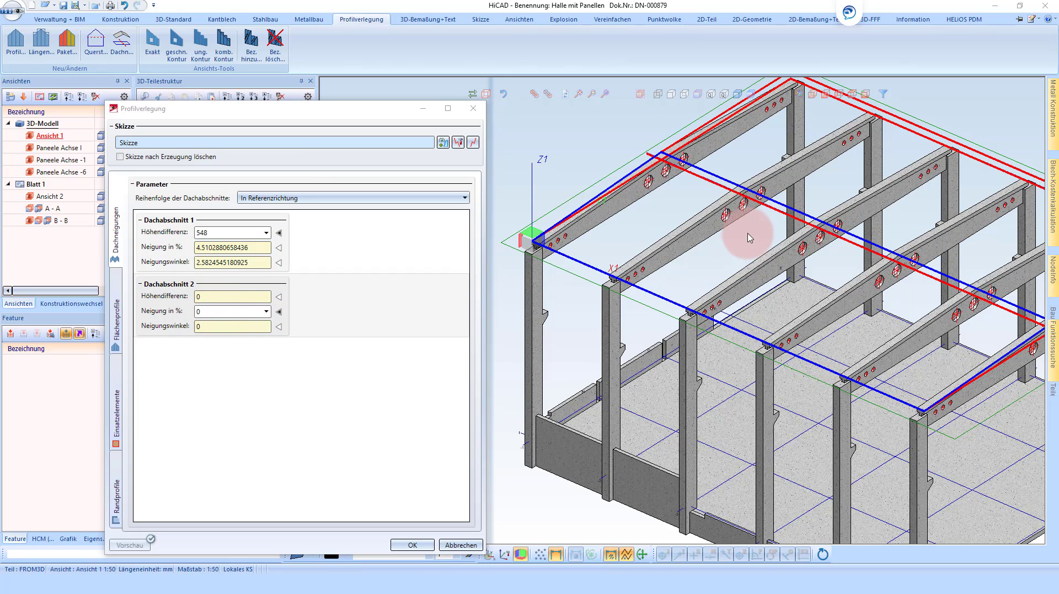
- Give Dachabschnitt 2 a Höhendifferenz of -548 and turn the model to check the slopes
{"action": "scroll", "coordinate": [660, 207], "scroll_direction": "up", "scroll_amount": 3}
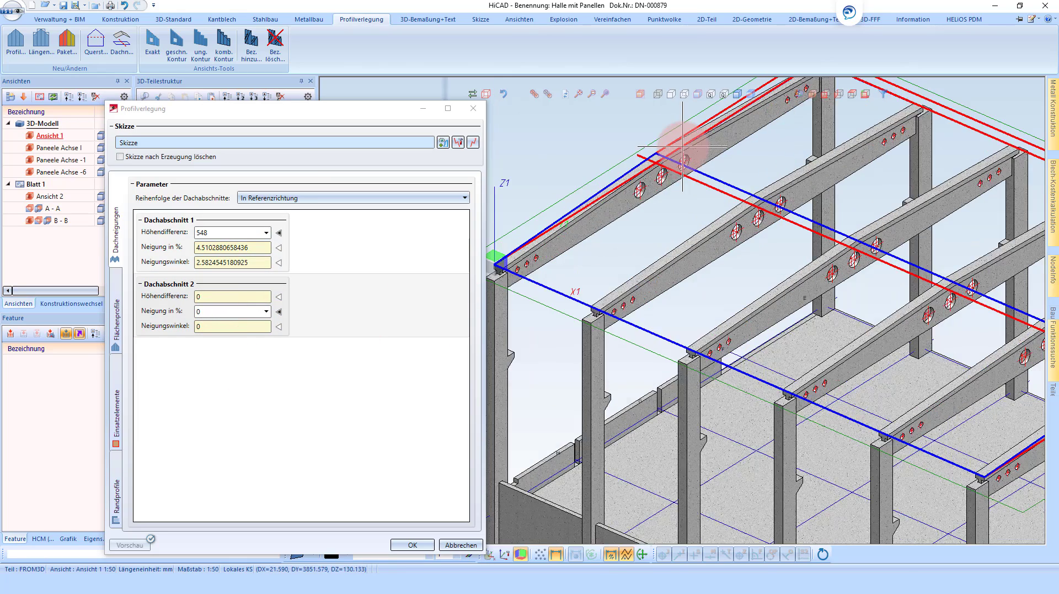
{"action": "scroll", "coordinate": [662, 206], "scroll_direction": "up", "scroll_amount": 2}
{"action": "scroll", "coordinate": [640, 212], "scroll_direction": "down", "scroll_amount": 3}
{"action": "scroll", "coordinate": [635, 201], "scroll_direction": "down", "scroll_amount": 2}
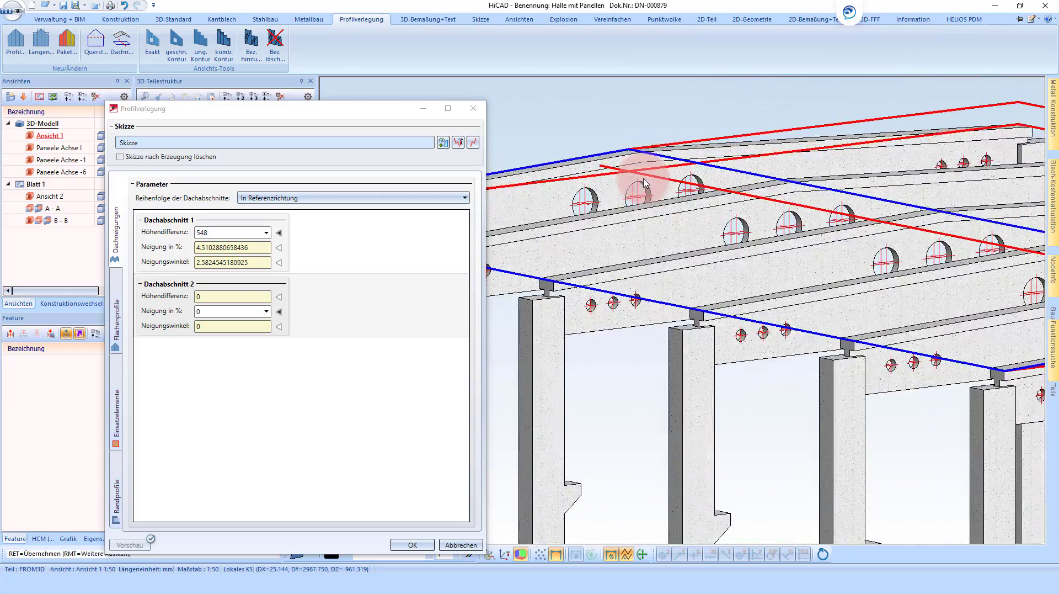
{"action": "scroll", "coordinate": [639, 191], "scroll_direction": "up", "scroll_amount": 3}
{"action": "scroll", "coordinate": [677, 188], "scroll_direction": "up", "scroll_amount": 2}
{"action": "scroll", "coordinate": [717, 186], "scroll_direction": "down", "scroll_amount": 2}
{"action": "scroll", "coordinate": [751, 170], "scroll_direction": "up", "scroll_amount": 3}
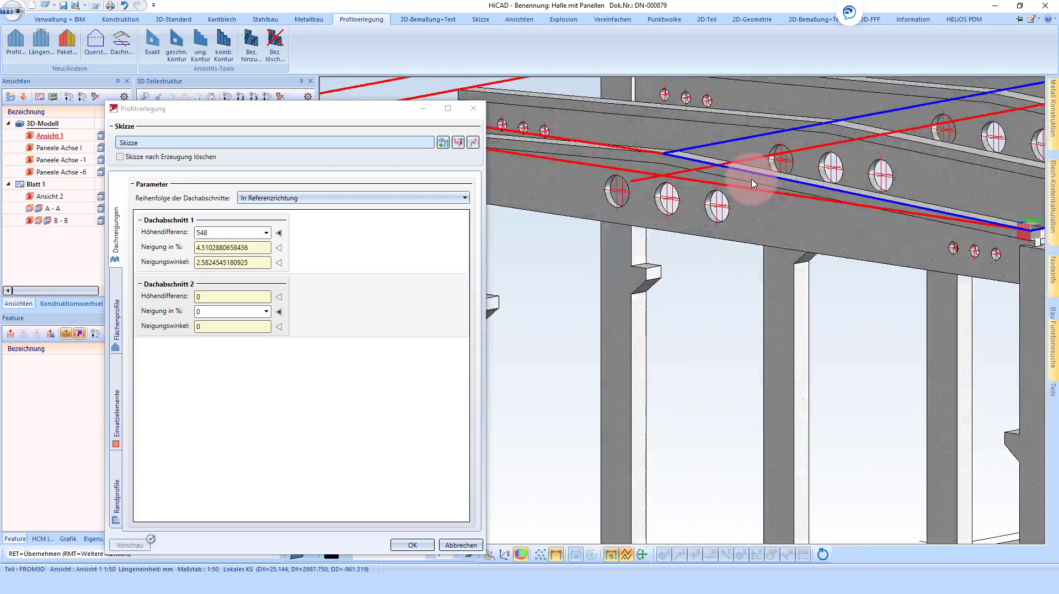
{"action": "scroll", "coordinate": [756, 177], "scroll_direction": "up", "scroll_amount": 2}
{"action": "scroll", "coordinate": [762, 190], "scroll_direction": "up", "scroll_amount": 2}
{"action": "scroll", "coordinate": [739, 184], "scroll_direction": "down", "scroll_amount": 2}
{"action": "scroll", "coordinate": [707, 187], "scroll_direction": "down", "scroll_amount": 2}
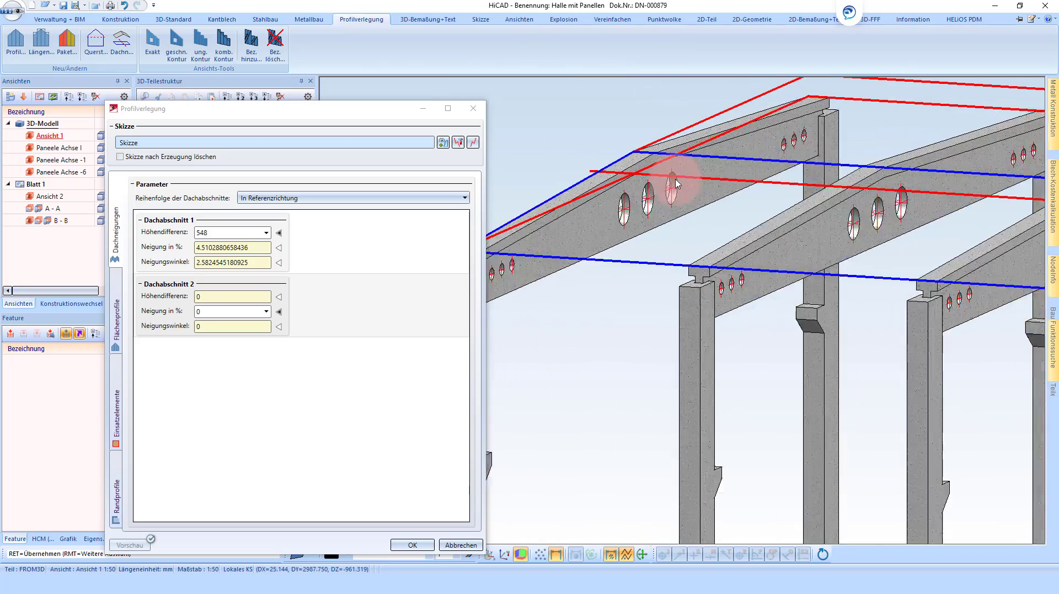
{"action": "scroll", "coordinate": [674, 189], "scroll_direction": "up", "scroll_amount": 2}
{"action": "scroll", "coordinate": [640, 250], "scroll_direction": "up", "scroll_amount": 2}
{"action": "scroll", "coordinate": [640, 250], "scroll_direction": "down", "scroll_amount": 2}
{"action": "scroll", "coordinate": [640, 250], "scroll_direction": "up", "scroll_amount": 2}
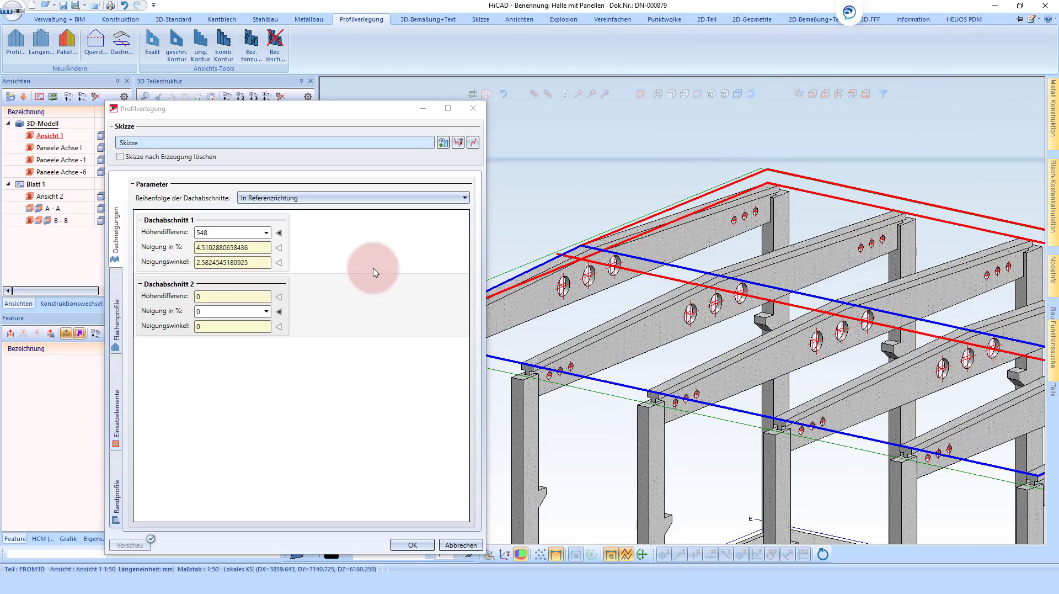
{"action": "left_click", "coordinate": [278, 301]}
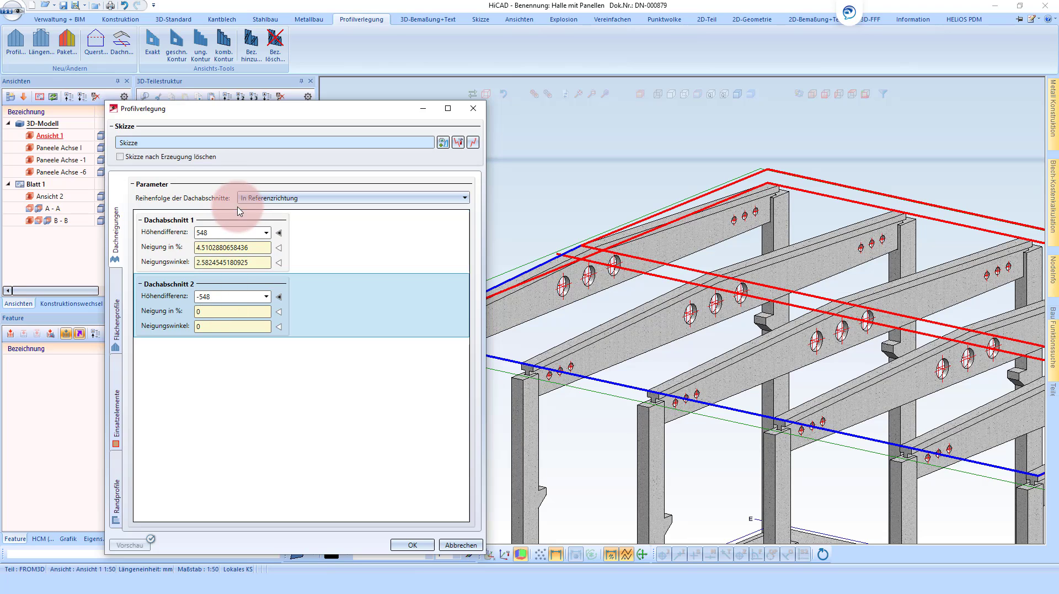
{"action": "left_click", "coordinate": [221, 229]}
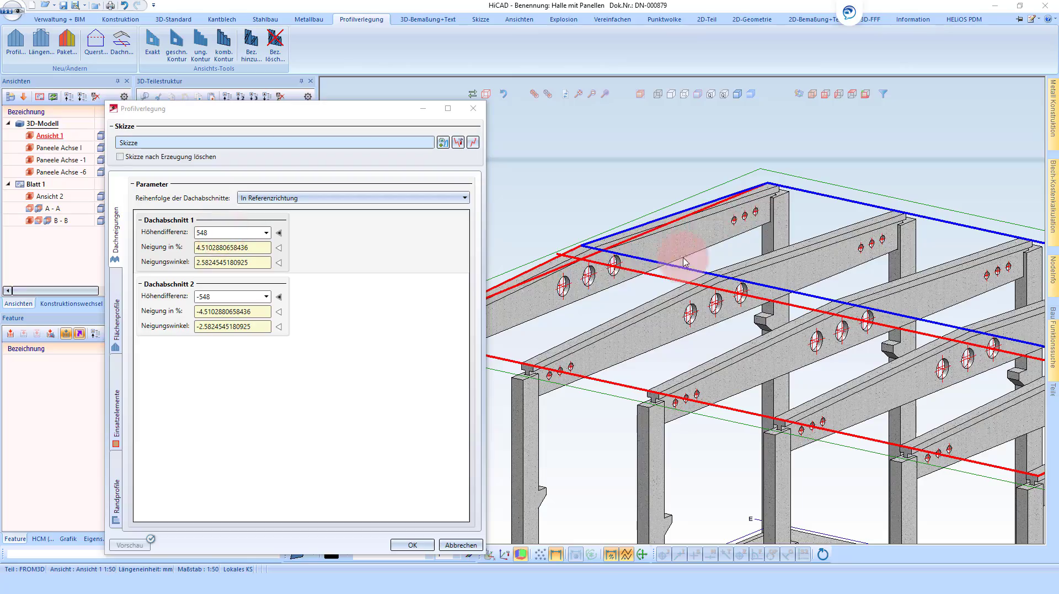
{"action": "left_click", "coordinate": [591, 268]}
{"action": "mouse_move", "coordinate": [596, 265]}
{"action": "middle_mouse_down"}
{"action": "mouse_move", "coordinate": [746, 275]}
{"action": "mouse_move", "coordinate": [738, 279]}
{"action": "mouse_move", "coordinate": [705, 268]}
{"action": "mouse_move", "coordinate": [611, 279]}
{"action": "mouse_move", "coordinate": [731, 236]}
{"action": "middle_mouse_up"}
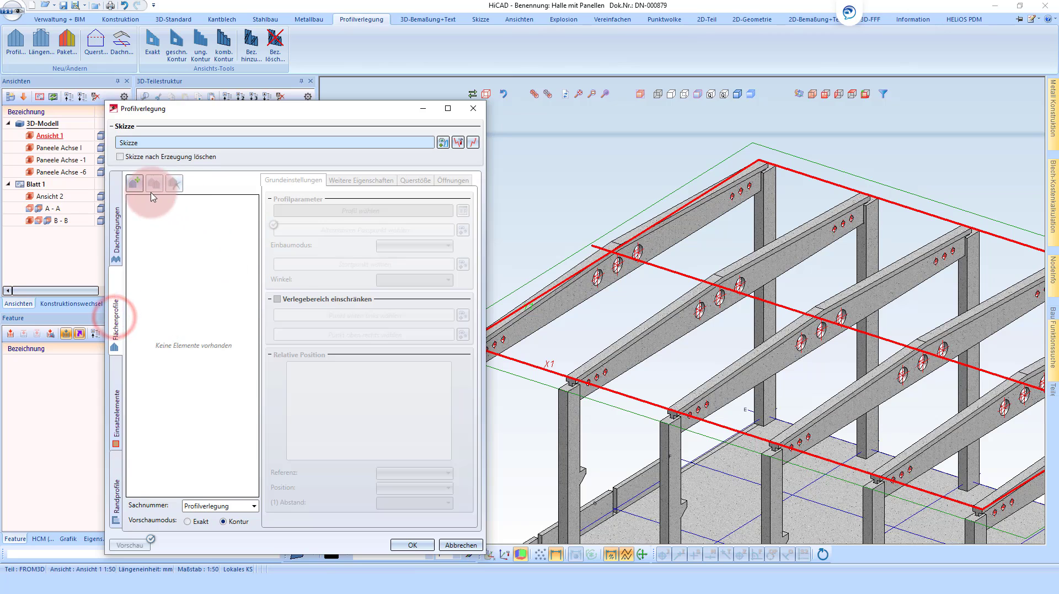
- Add a new layer with the Brucha roof panel BRUCHAPaneel DP-F 162 trapez/Profil 1 MW
{"action": "left_click", "coordinate": [129, 189]}
{"action": "left_click", "coordinate": [463, 210]}
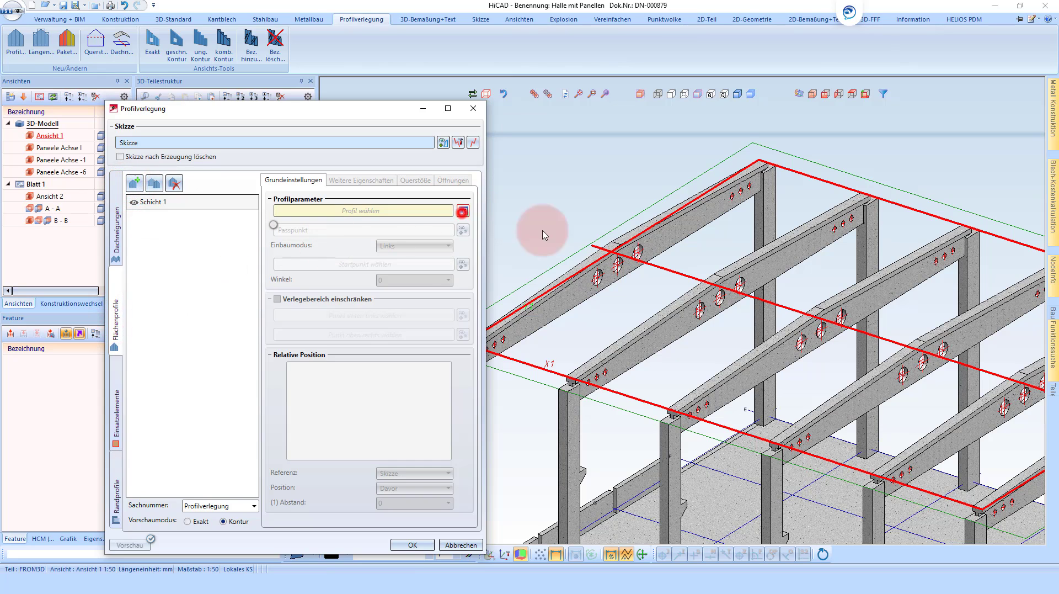
{"action": "left_click", "coordinate": [451, 184]}
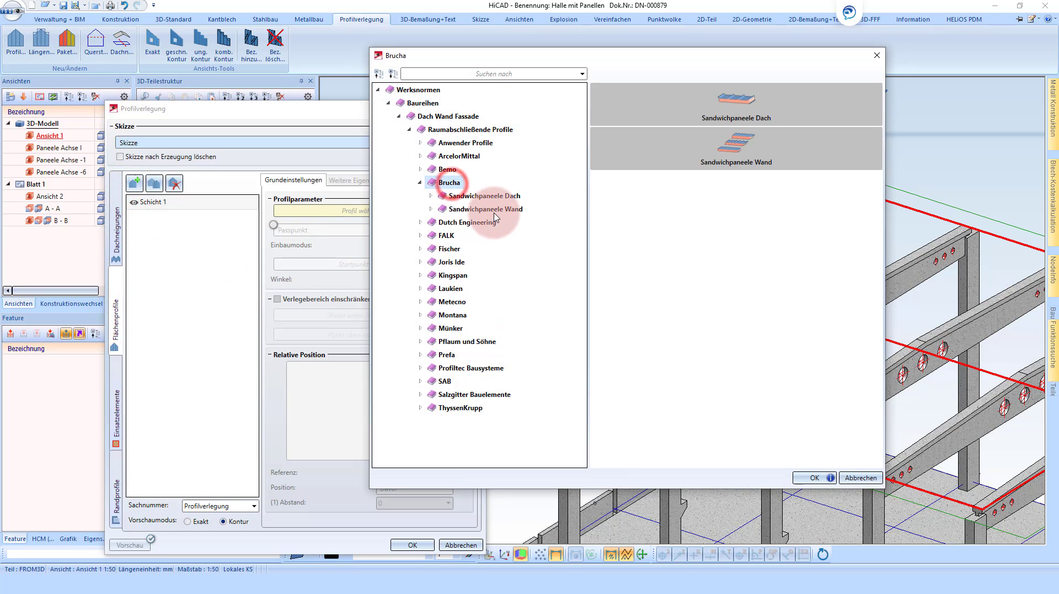
{"action": "left_click", "coordinate": [507, 196]}
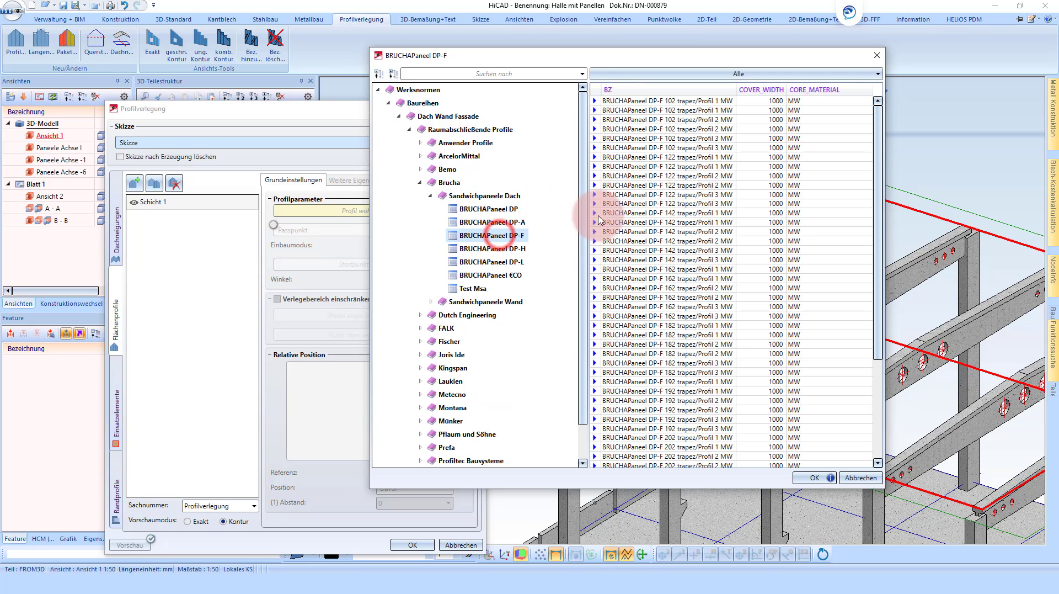
{"action": "double_click", "coordinate": [659, 270]}
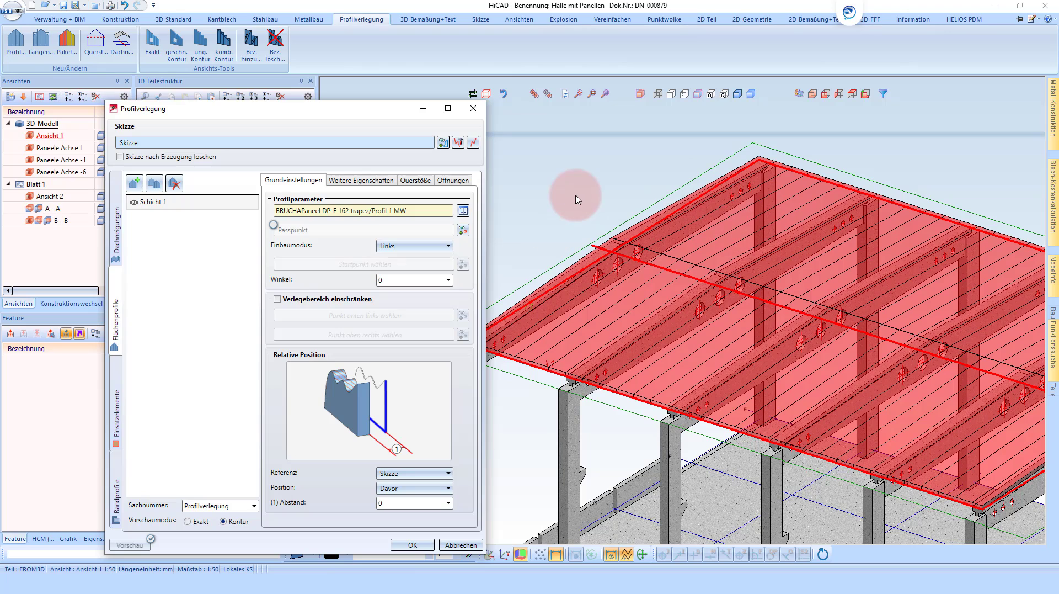
- Generate the Brucha trapezoidal panels on both slopes and inspect the roof from below
{"action": "left_click", "coordinate": [412, 545]}
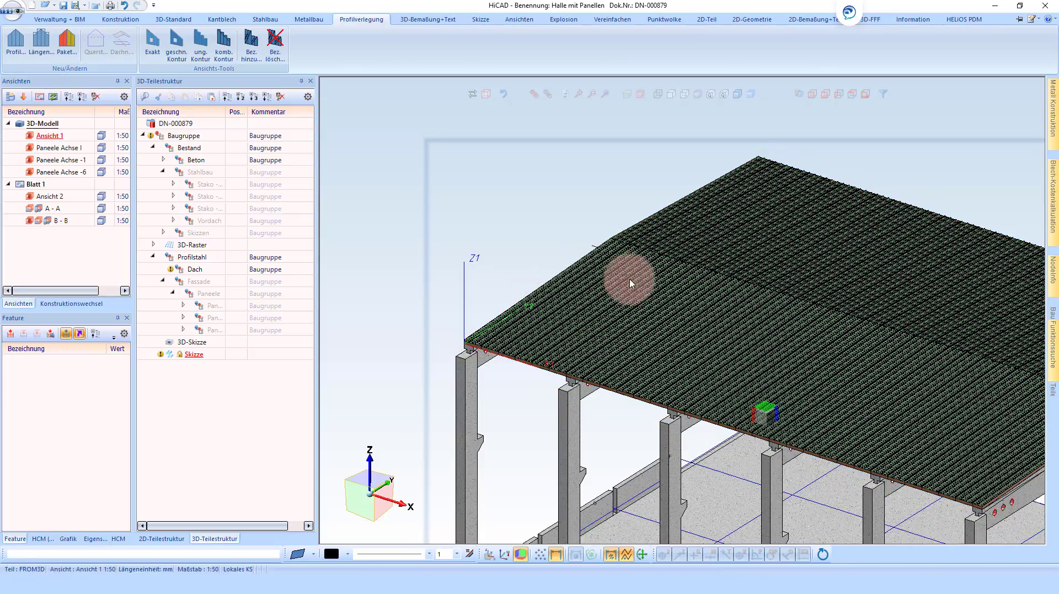
{"action": "scroll", "coordinate": [616, 243], "scroll_direction": "up", "scroll_amount": 3}
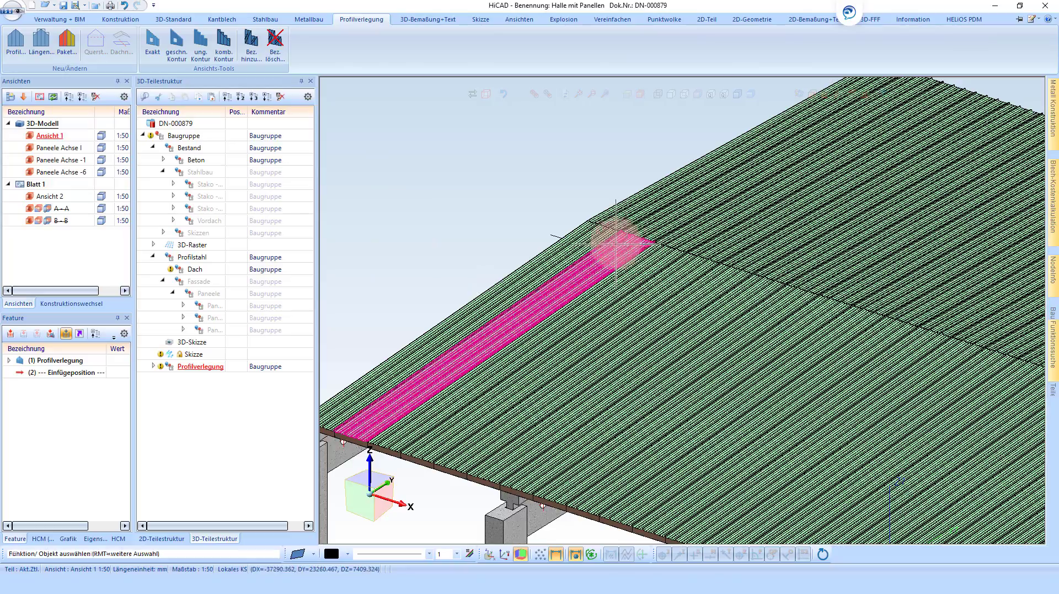
{"action": "mouse_move", "coordinate": [616, 243]}
{"action": "middle_mouse_down"}
{"action": "mouse_move", "coordinate": [719, 234]}
{"action": "mouse_move", "coordinate": [667, 242]}
{"action": "mouse_move", "coordinate": [539, 230]}
{"action": "middle_mouse_up"}
{"action": "scroll", "coordinate": [667, 241], "scroll_direction": "down", "scroll_amount": 3}
{"action": "scroll", "coordinate": [558, 220], "scroll_direction": "down", "scroll_amount": 5}
{"action": "scroll", "coordinate": [646, 247], "scroll_direction": "up", "scroll_amount": 5}
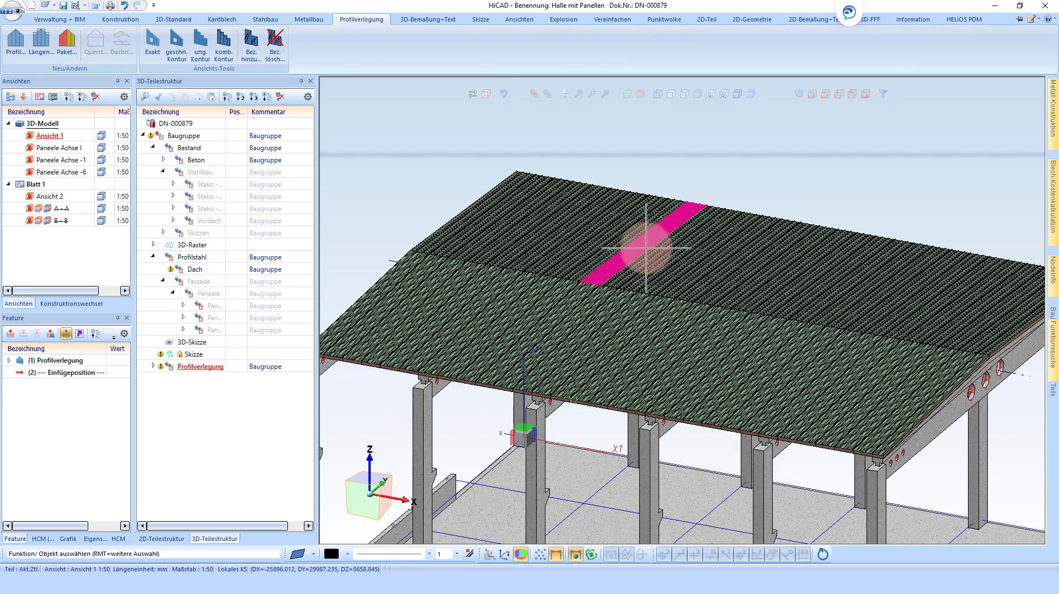
{"action": "scroll", "coordinate": [646, 248], "scroll_direction": "down", "scroll_amount": 2}
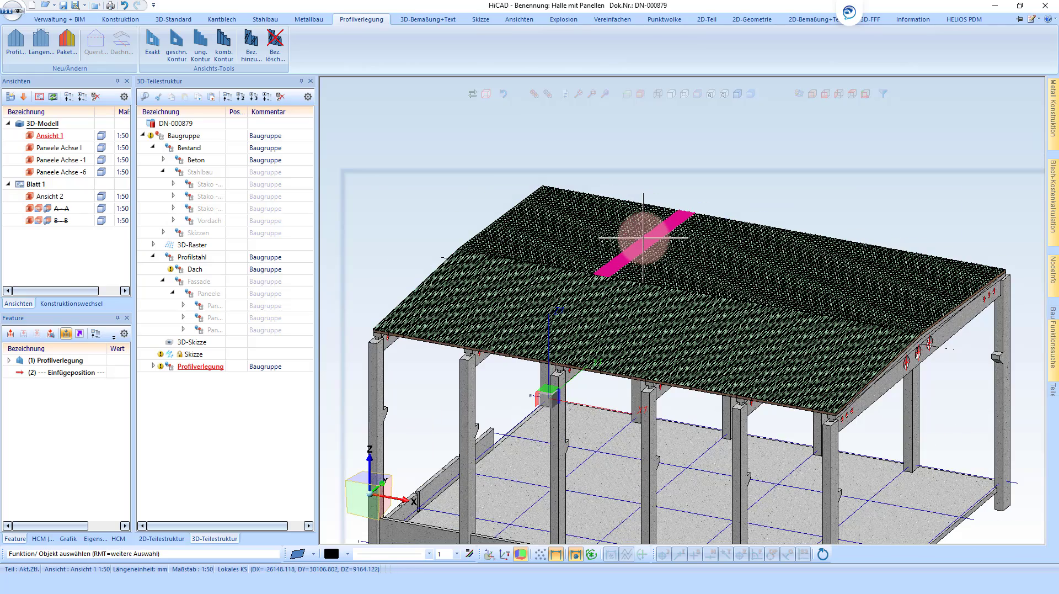